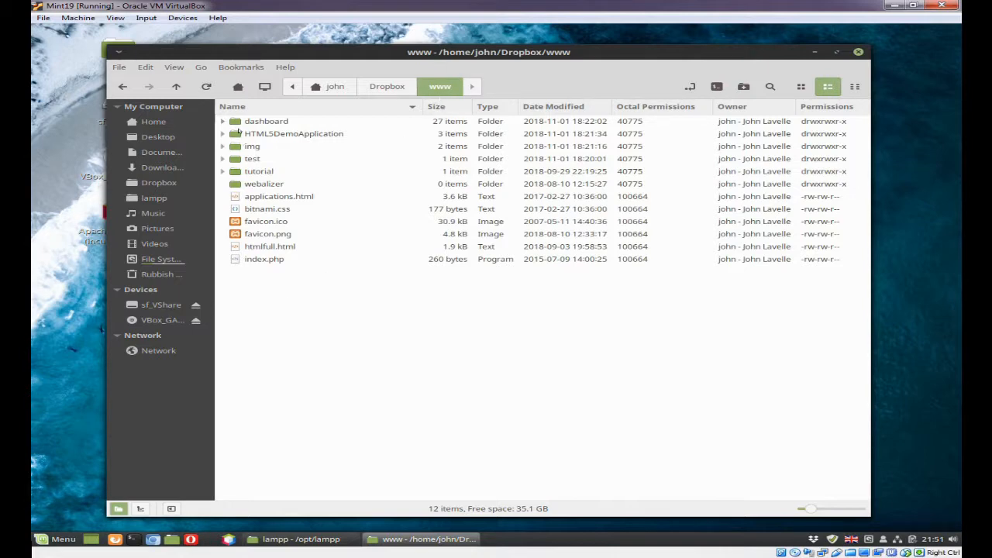
Examine the contents of htdocs in /opt/lampp and the full path of the Dropbox www folder
click(275, 541)
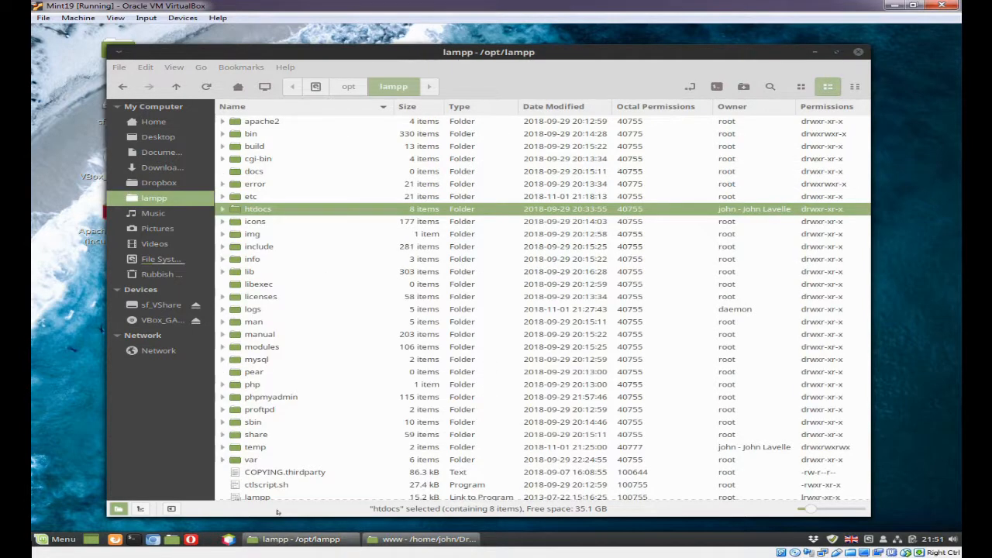
click(223, 209)
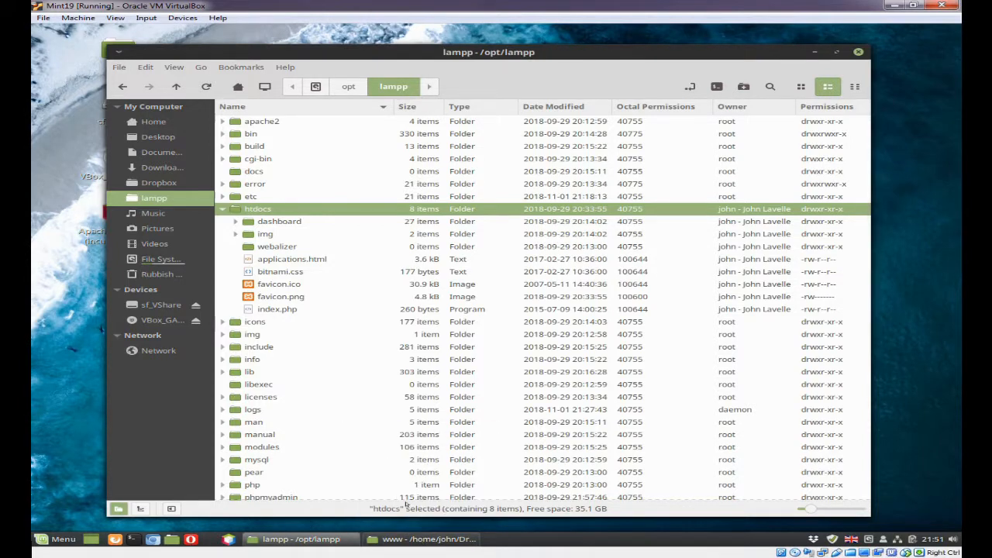
click(423, 539)
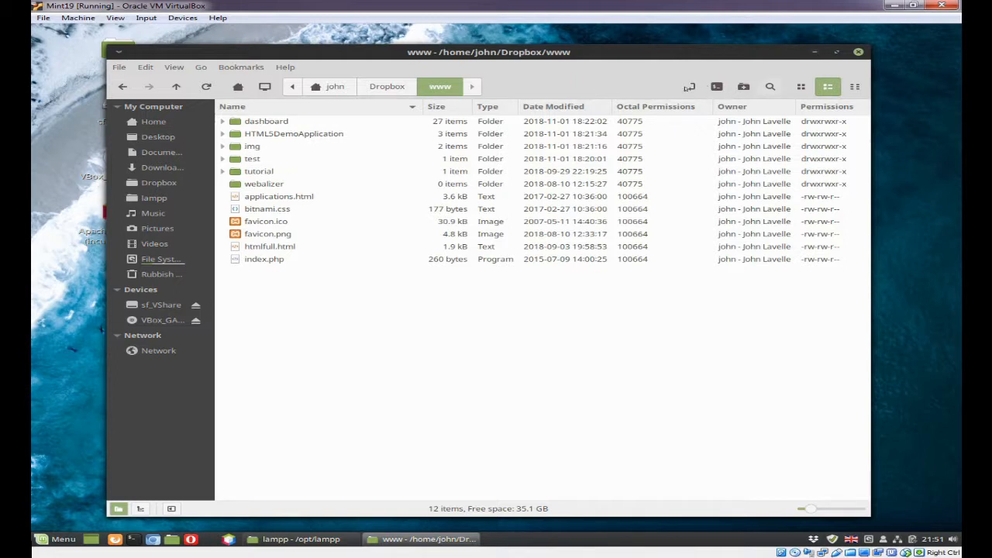
click(688, 86)
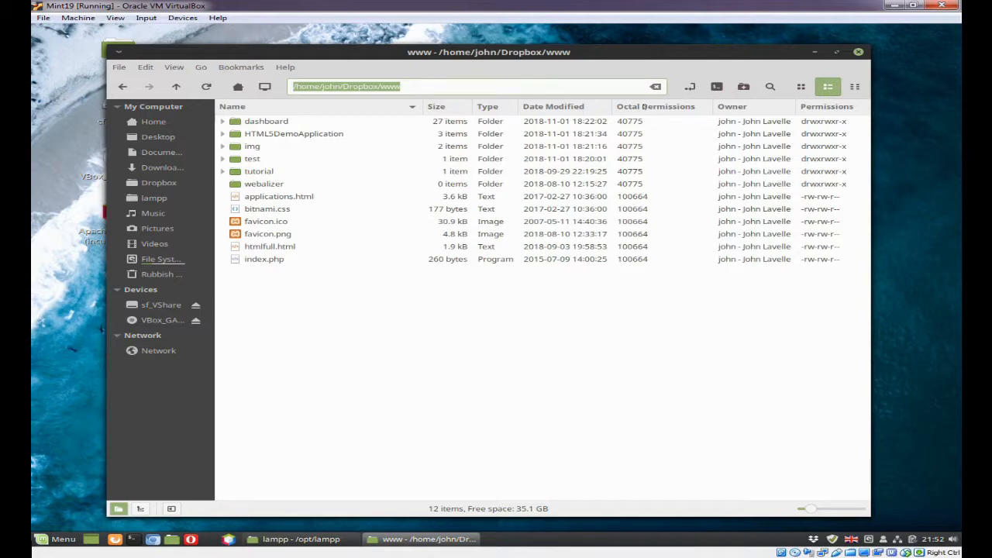
click(814, 52)
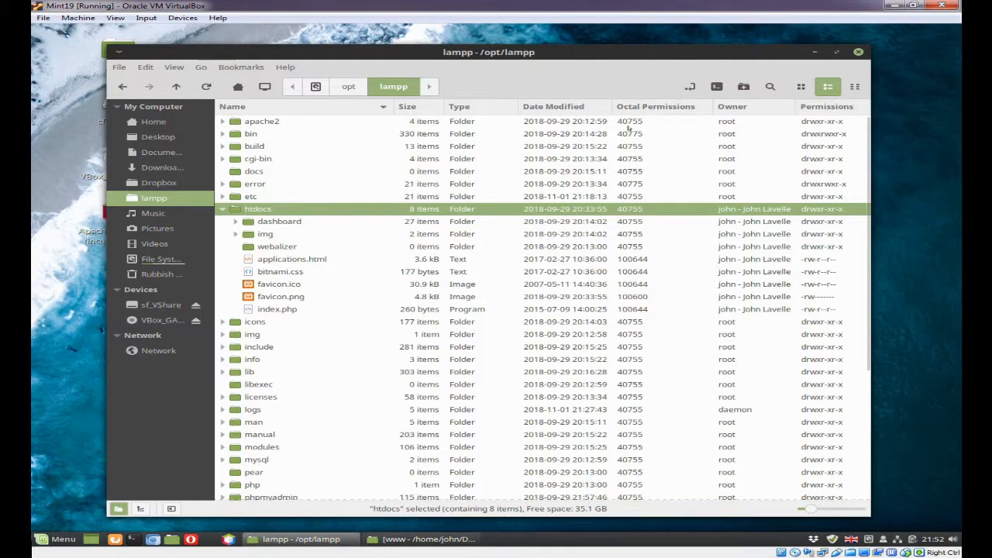
Open a terminal in the lampp folder and run sudo mv htdocs htdocs.bak to rename the original folder
click(716, 87)
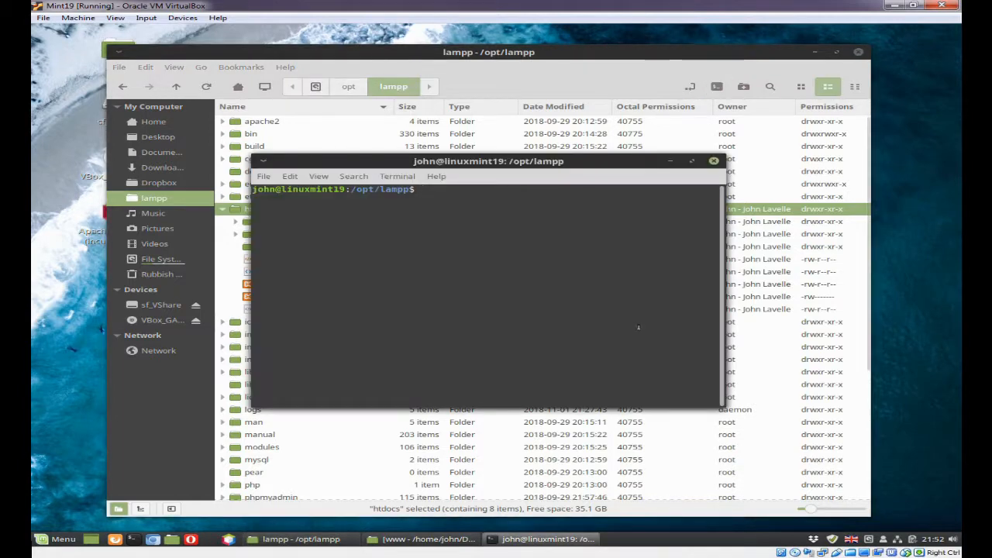
drag(502, 161, 635, 256)
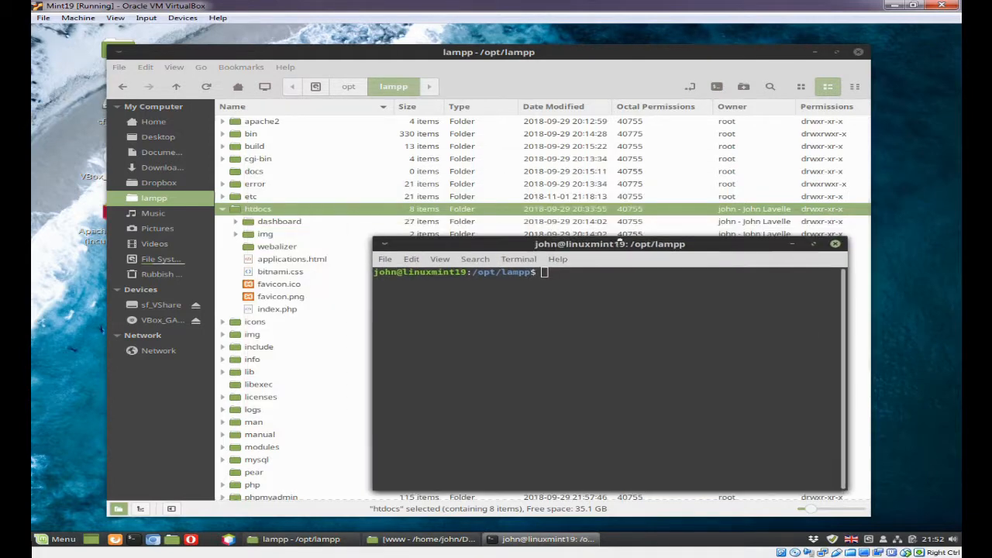
text(sudo)
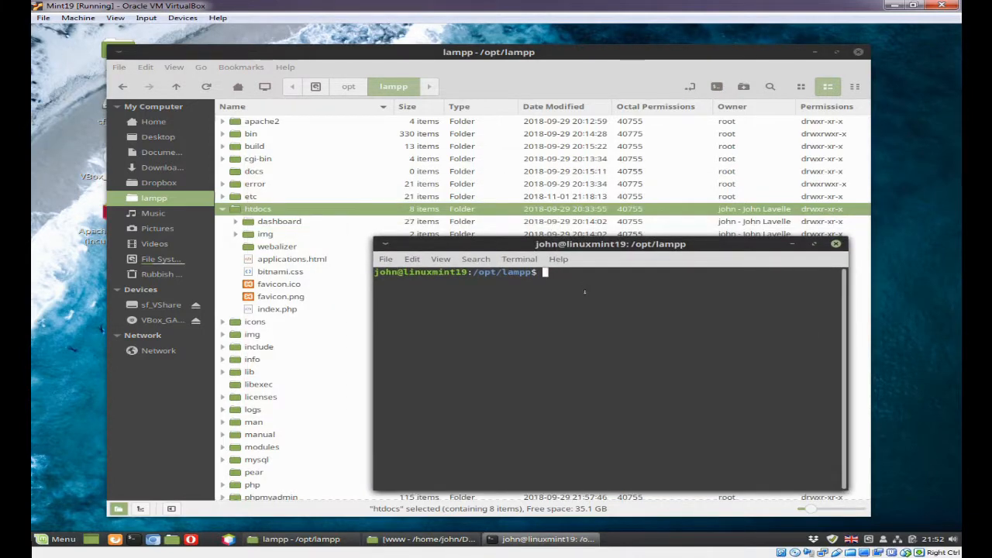
text( mv ht)
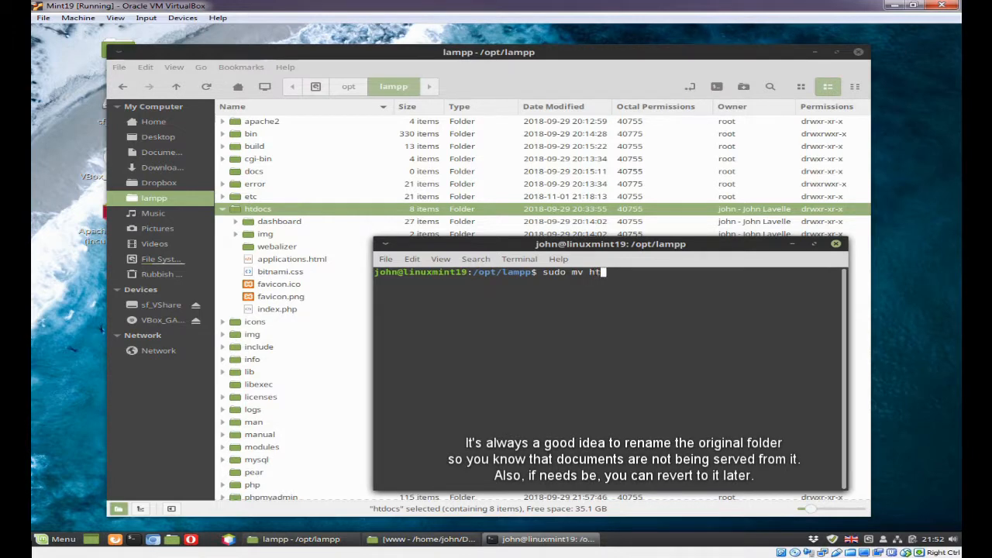
text(docs htdocs.ba)
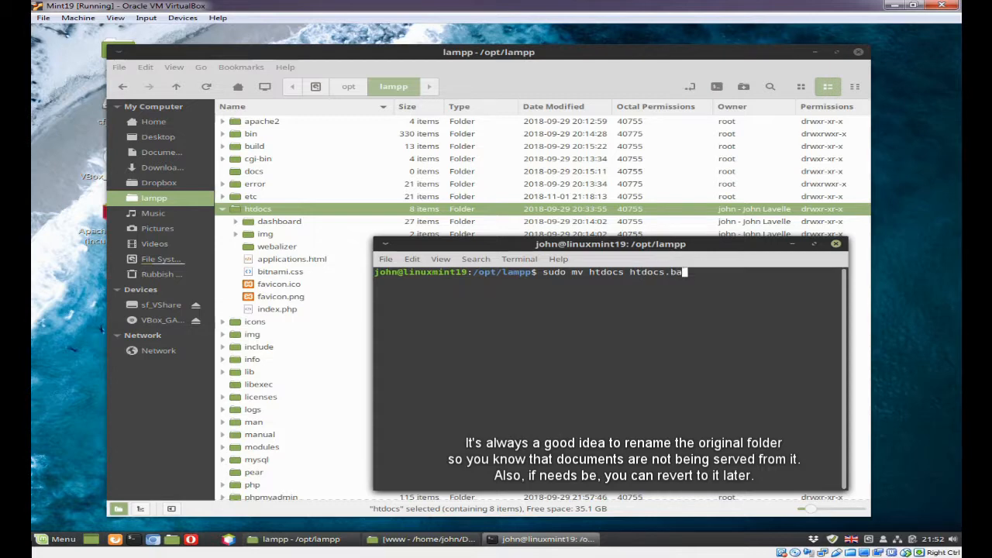
text(k)
key(Return)
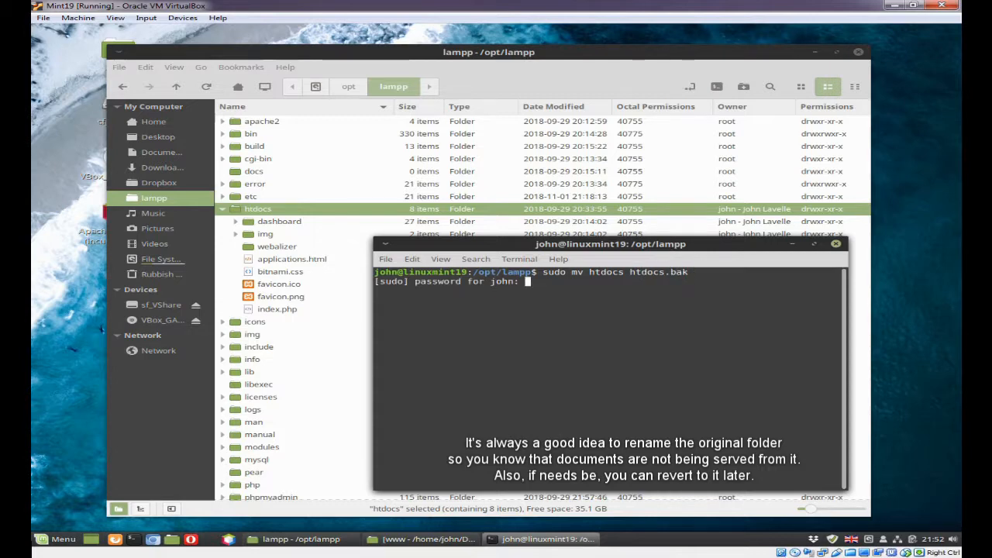
Enter the sudo password to authorise the rename and move the terminal window clear of the folder list
text(*****)
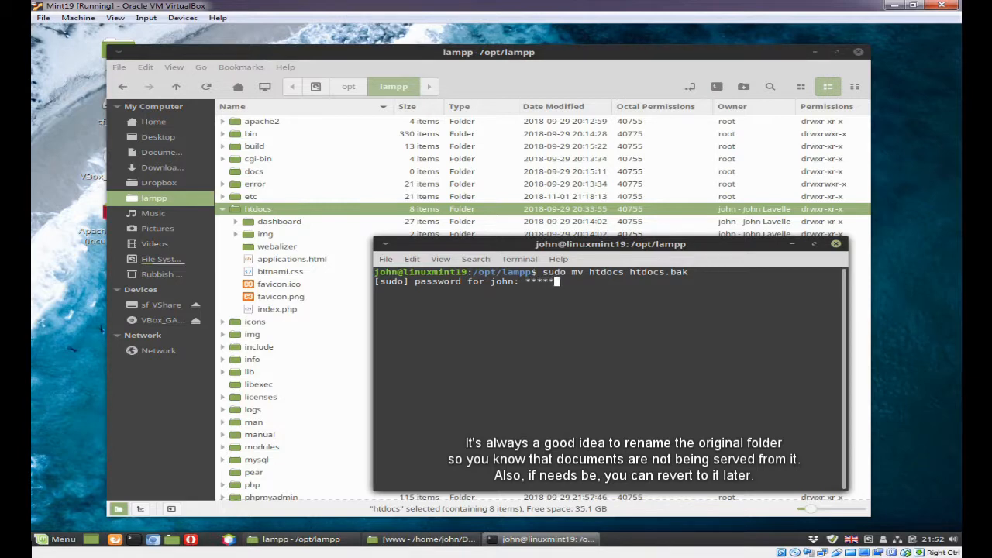
text(***)
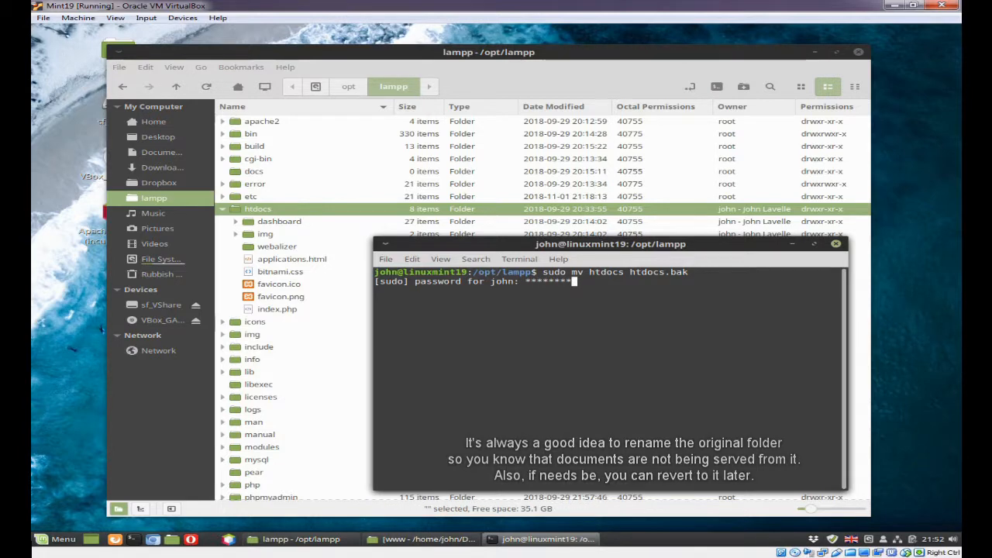
key(Return)
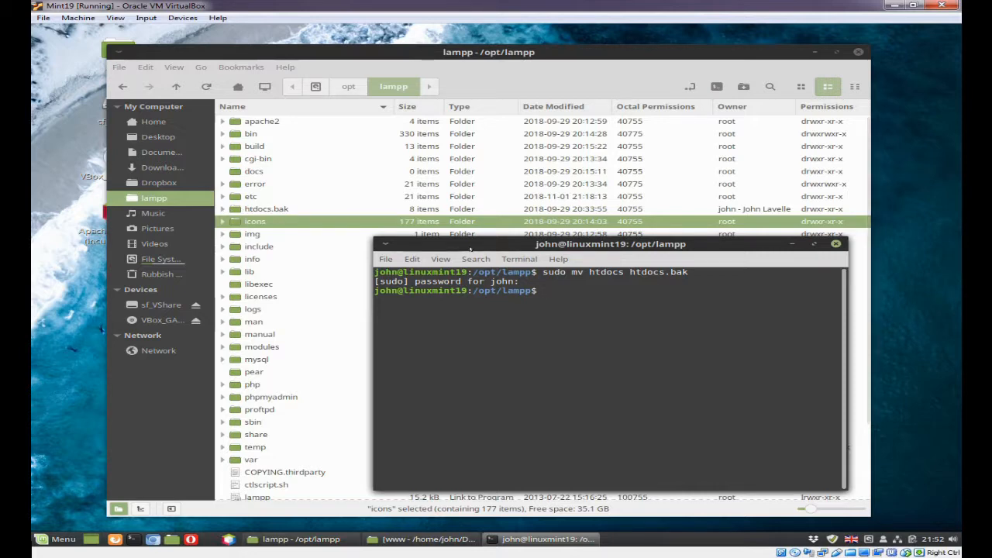
drag(465, 244, 366, 245)
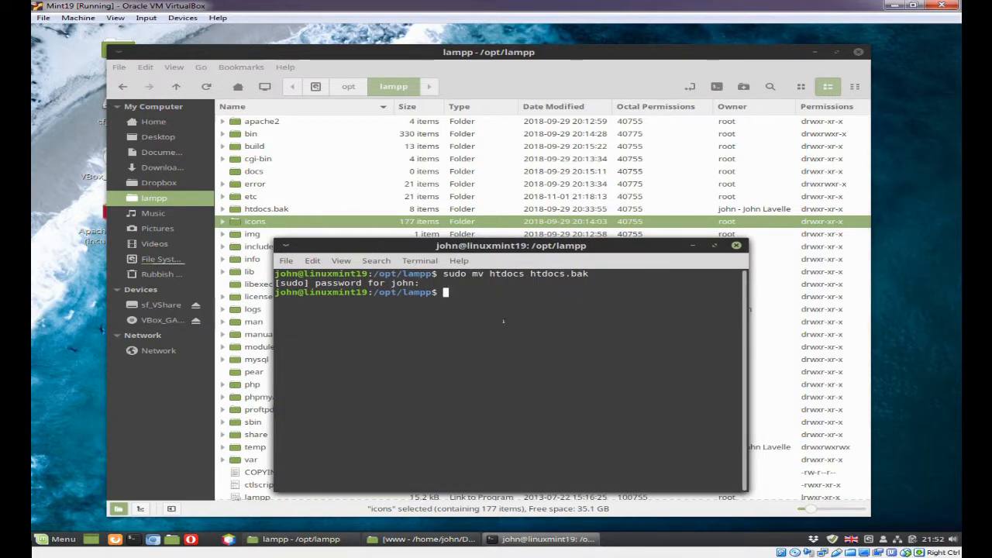
drag(465, 246, 550, 110)
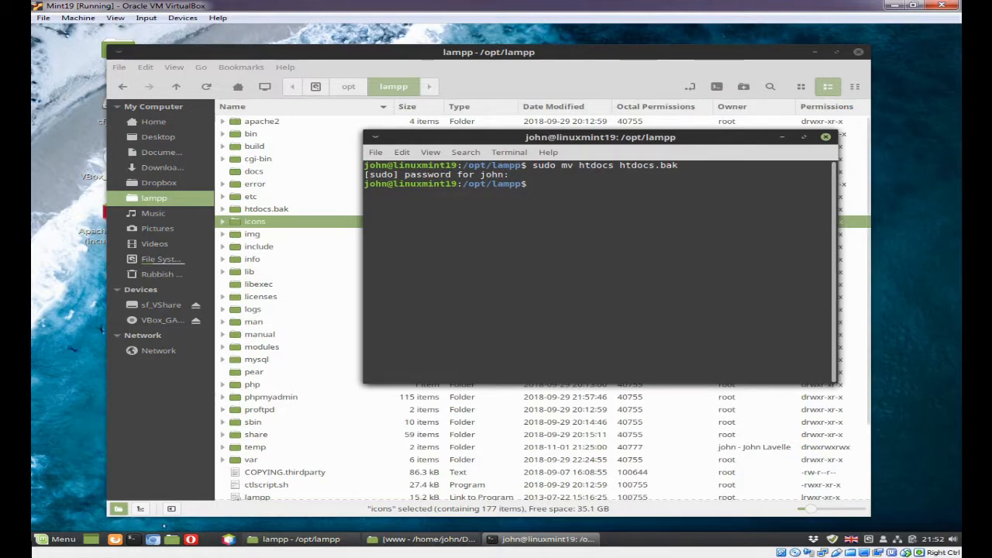
Launch the XAMPP Control Panel and enter the account password to authenticate
click(212, 540)
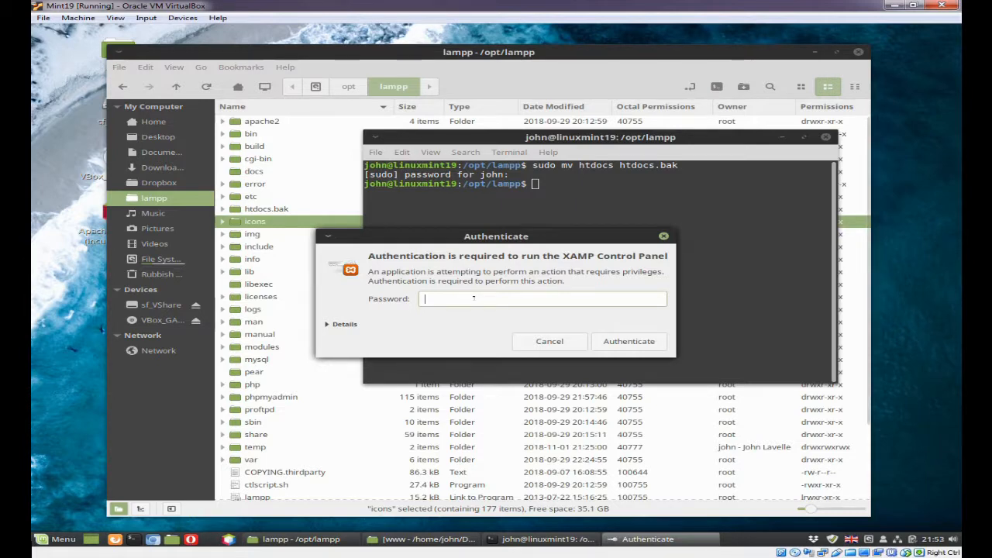
text(***)
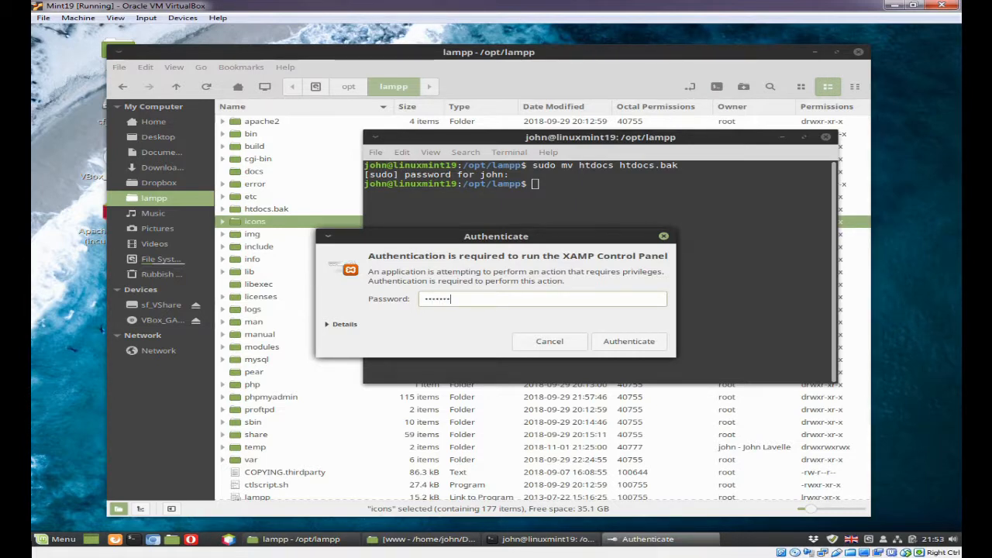
key(Return)
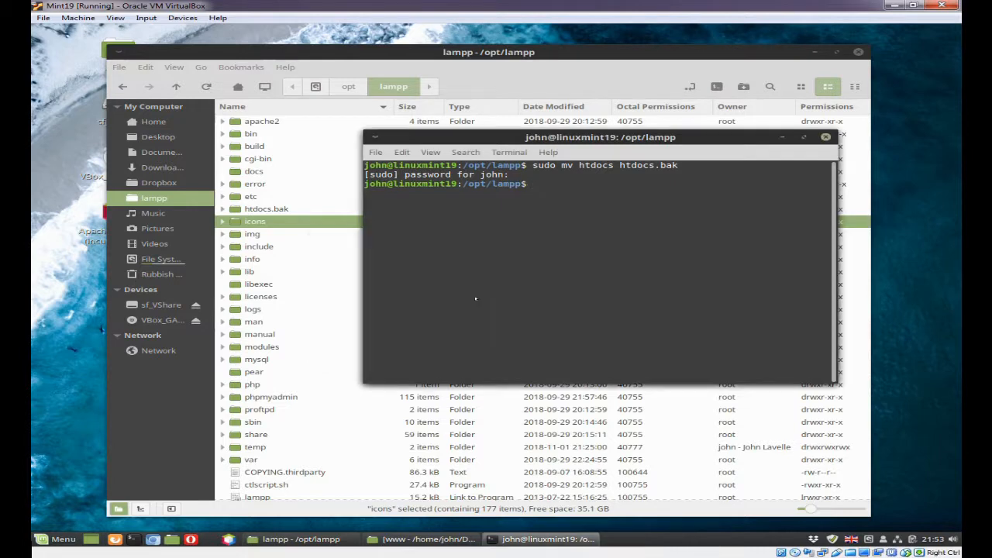
Open the Apache Web Server's configuration file for manual editing from its server configuration, accepting the advanced-user question
click(338, 192)
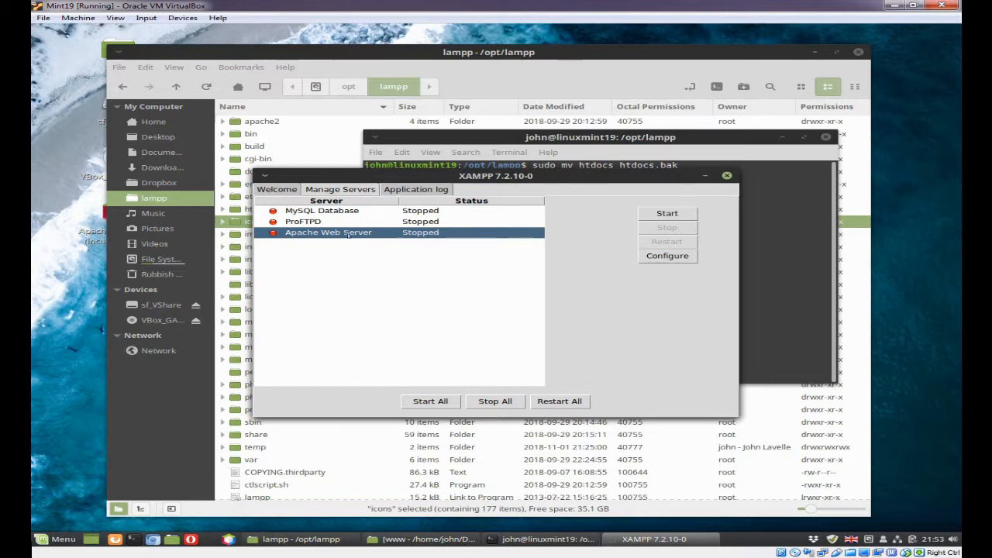
click(664, 256)
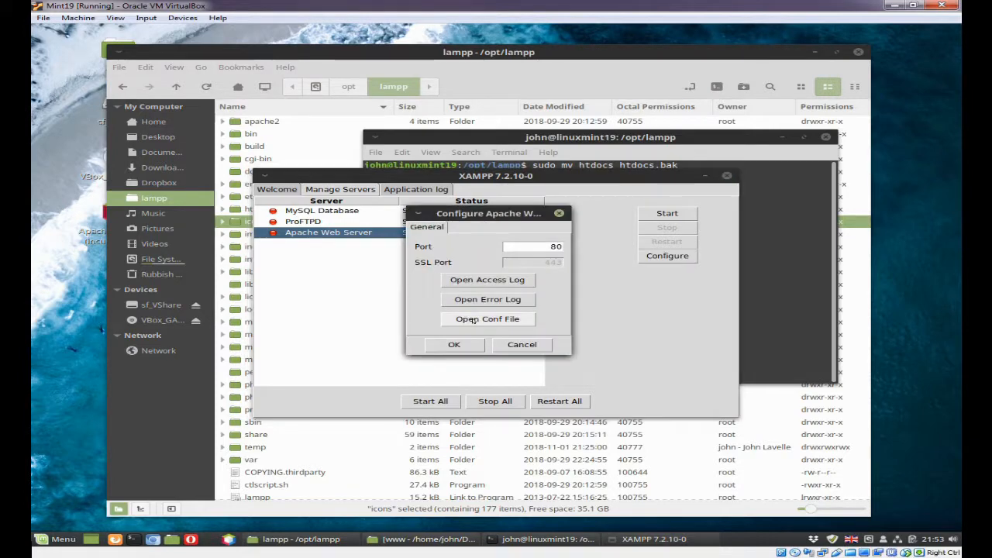
click(471, 319)
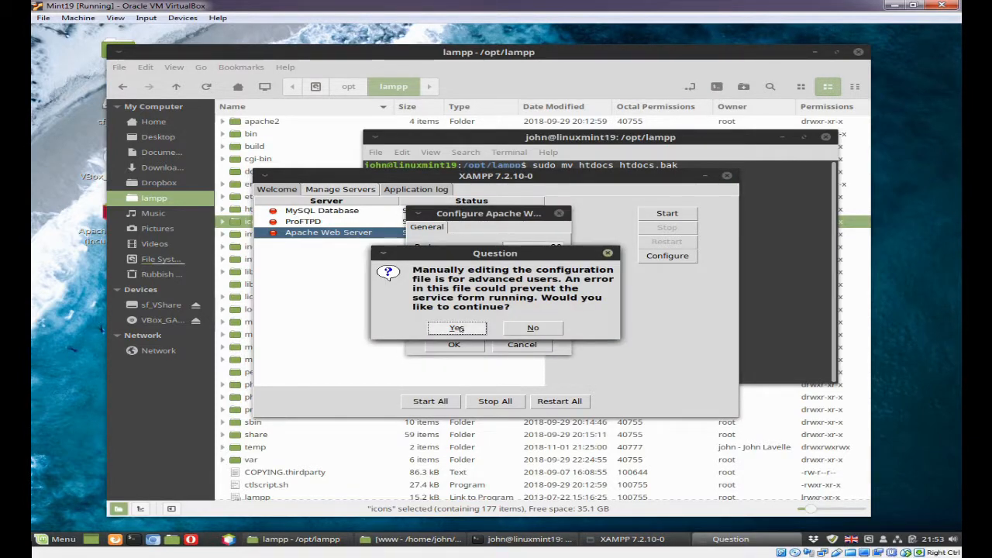
click(457, 328)
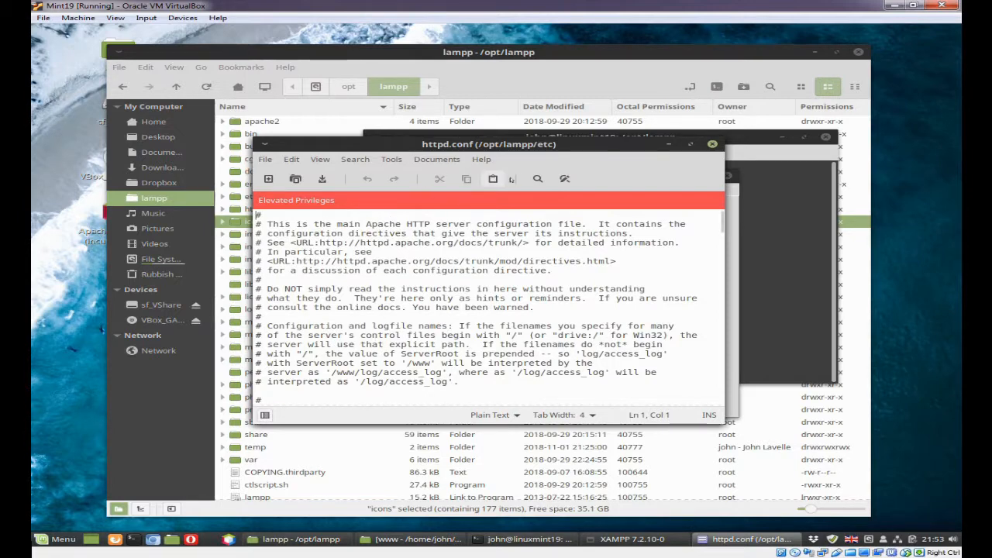
Find htdocs in httpd.conf and duplicate the DocumentRoot and Directory lines directly beneath the originals
click(535, 180)
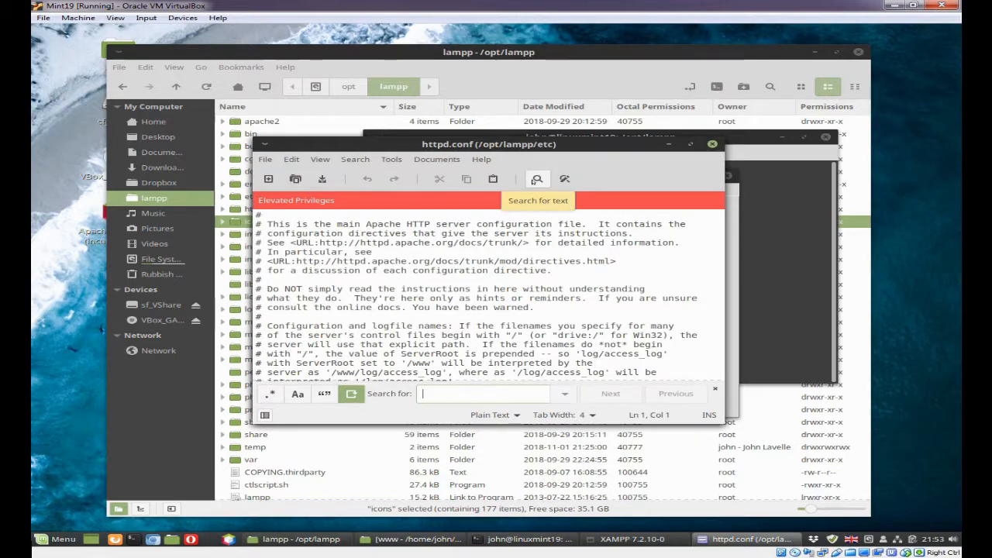
text(htdocs)
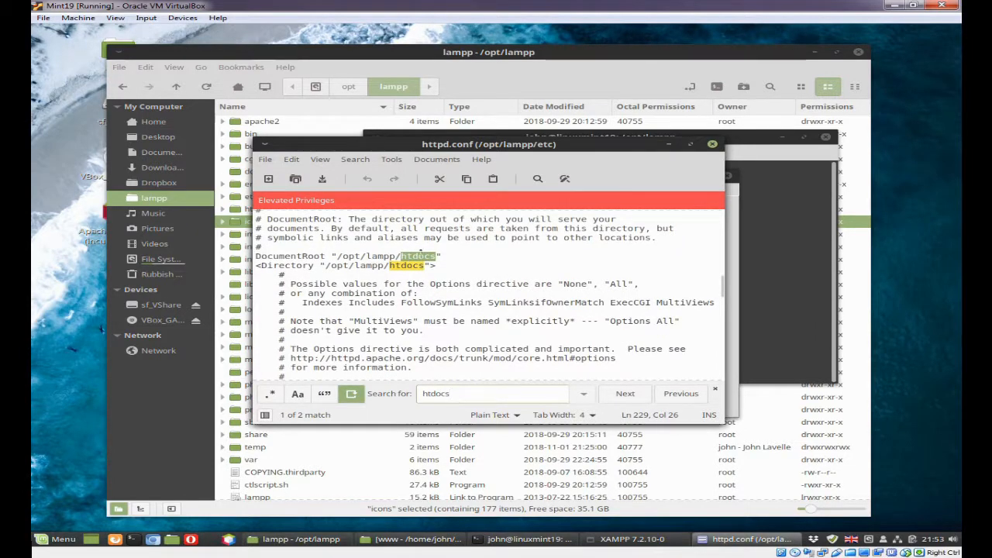
click(420, 252)
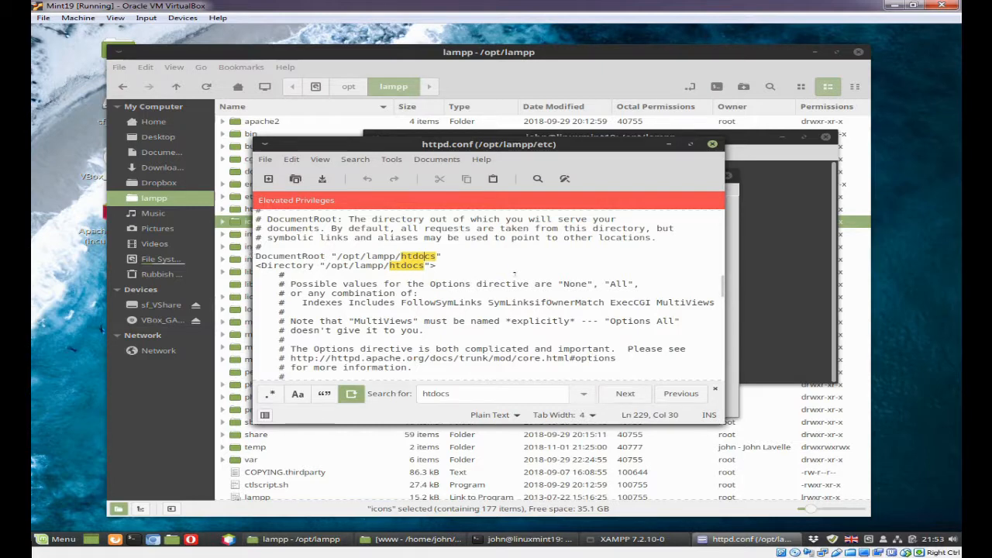
drag(254, 254, 260, 271)
key(ctrl+c)
click(260, 271)
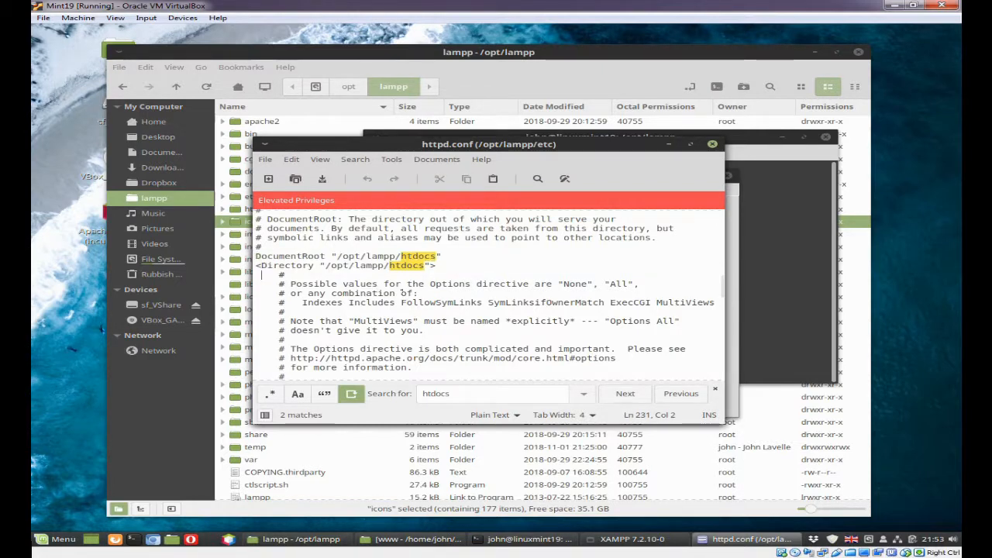
key(Left)
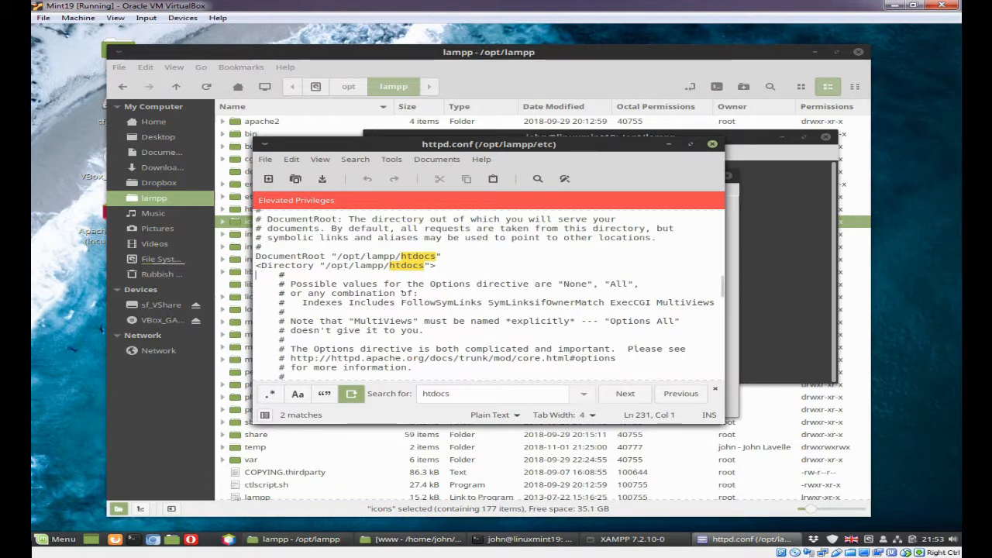
key(ctrl+v)
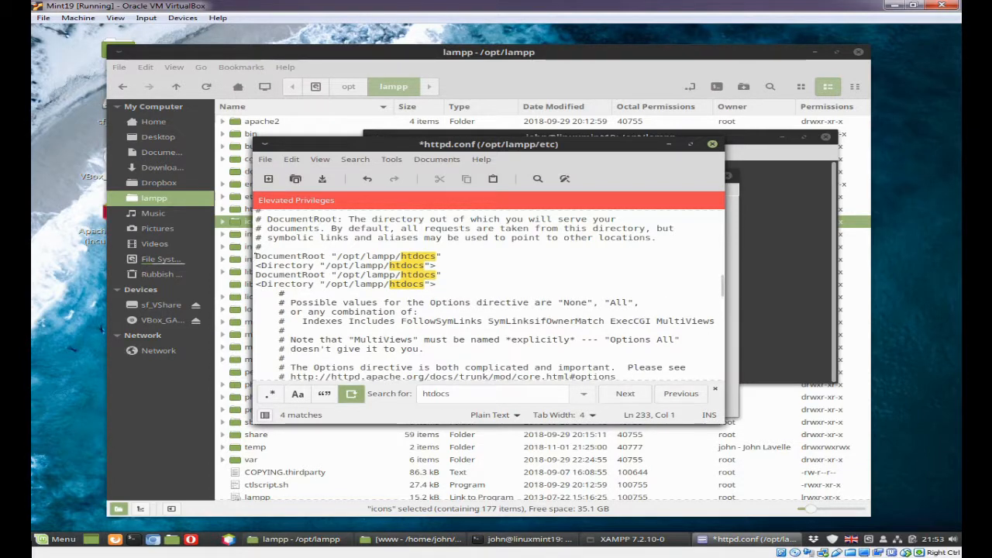
Comment out the original DocumentRoot and Directory lines by prefixing each with #
click(255, 255)
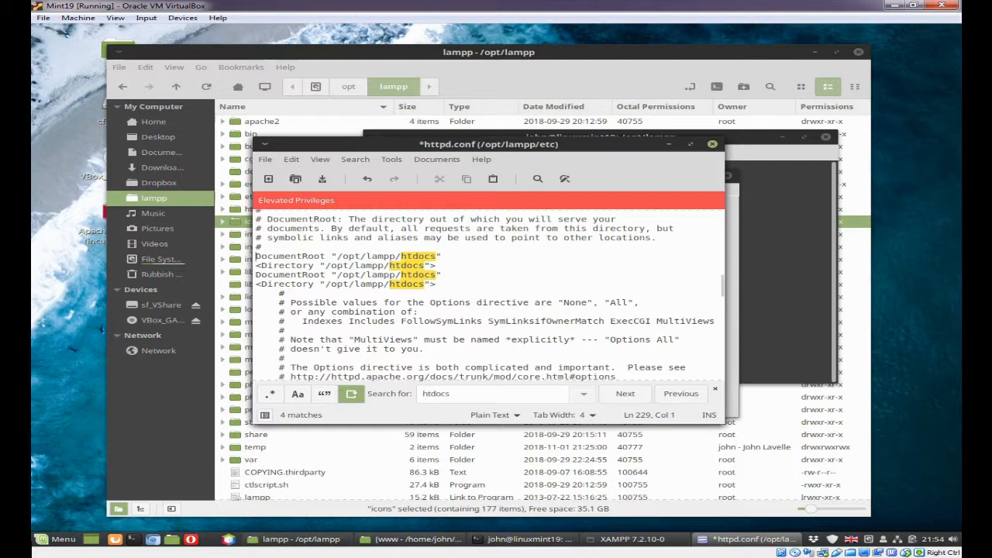
text(#)
click(256, 265)
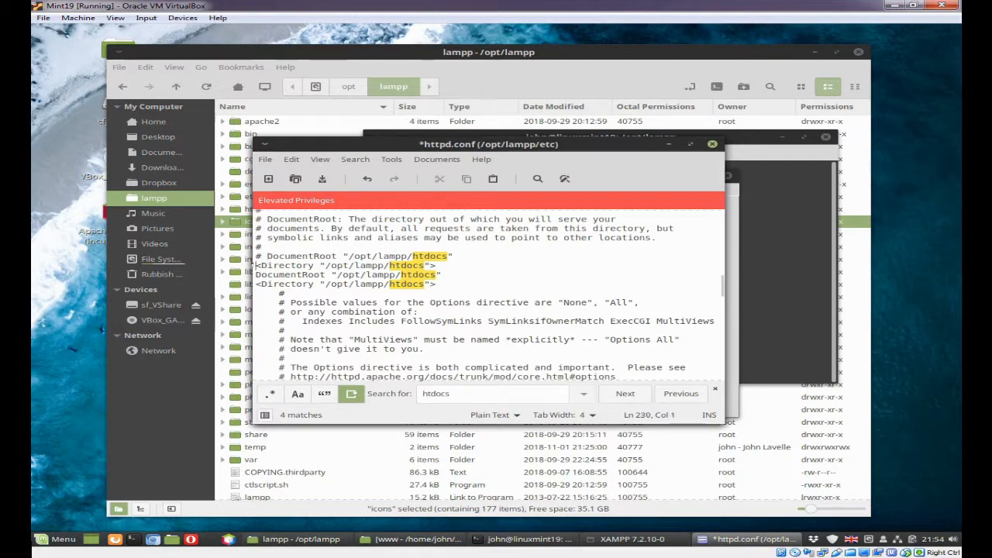
text(#)
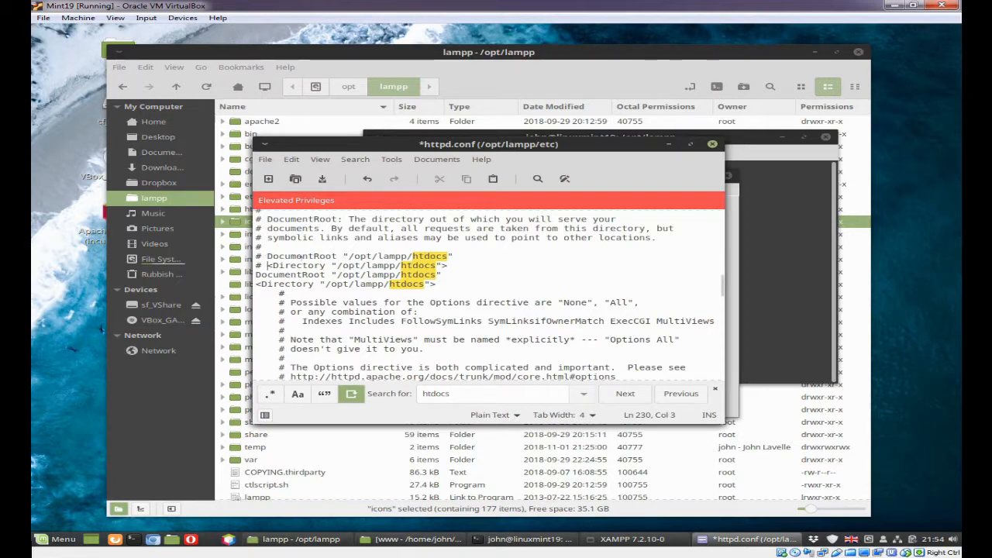
Copy the full path of the Dropbox www folder from the file manager and return to httpd.conf
key(alt+Tab)
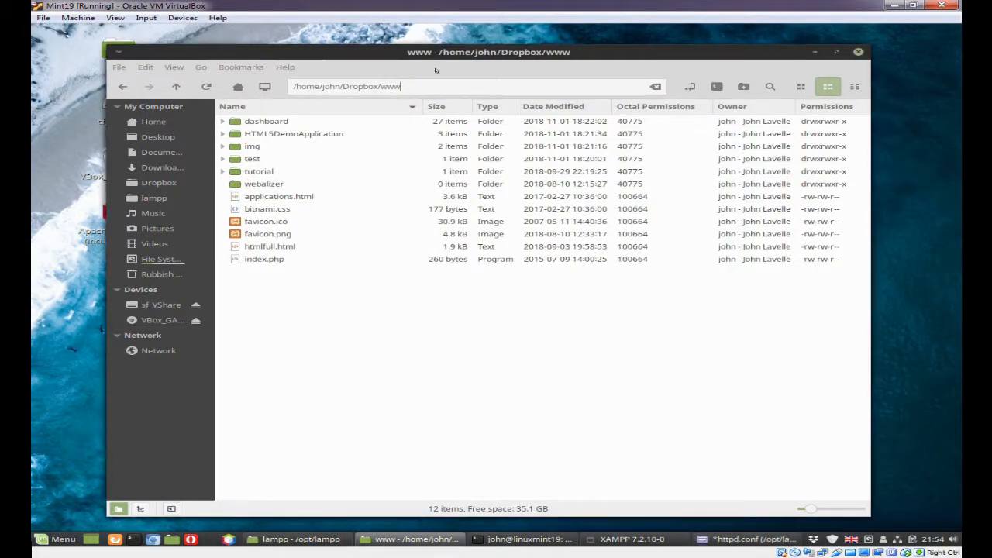
drag(395, 87, 293, 86)
key(ctrl+c)
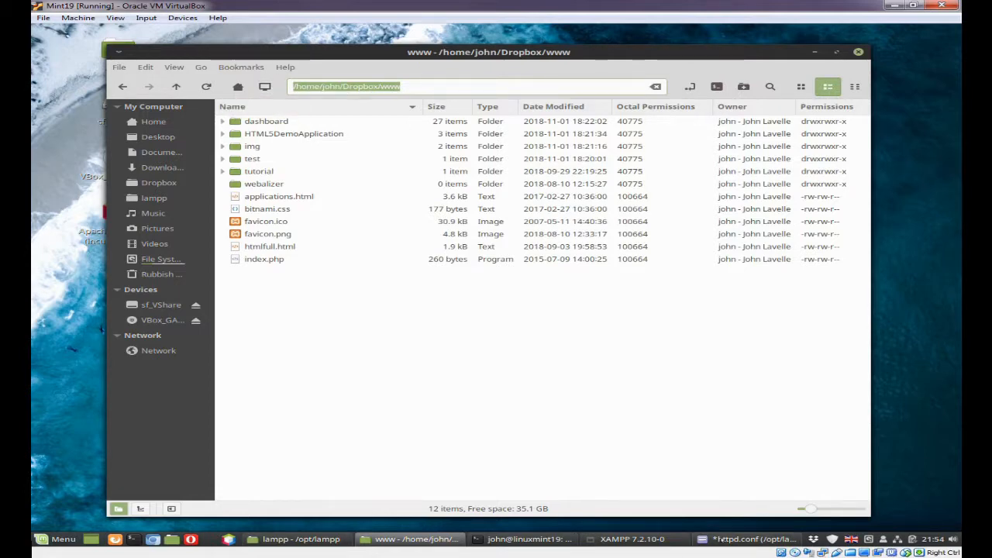
click(721, 539)
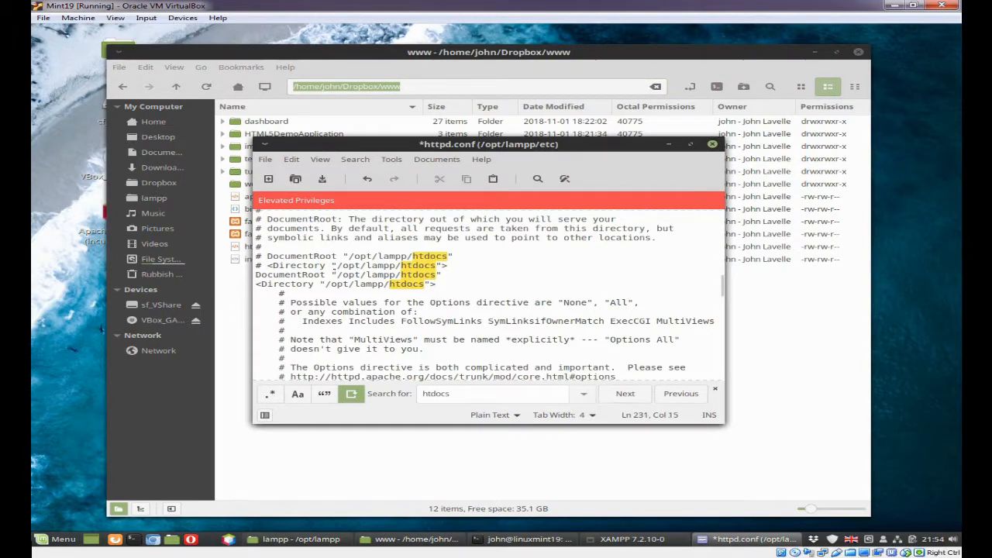
Replace /opt/lampp/htdocs with the copied Dropbox www path in the active DocumentRoot and Directory lines of httpd.conf
drag(336, 274, 435, 274)
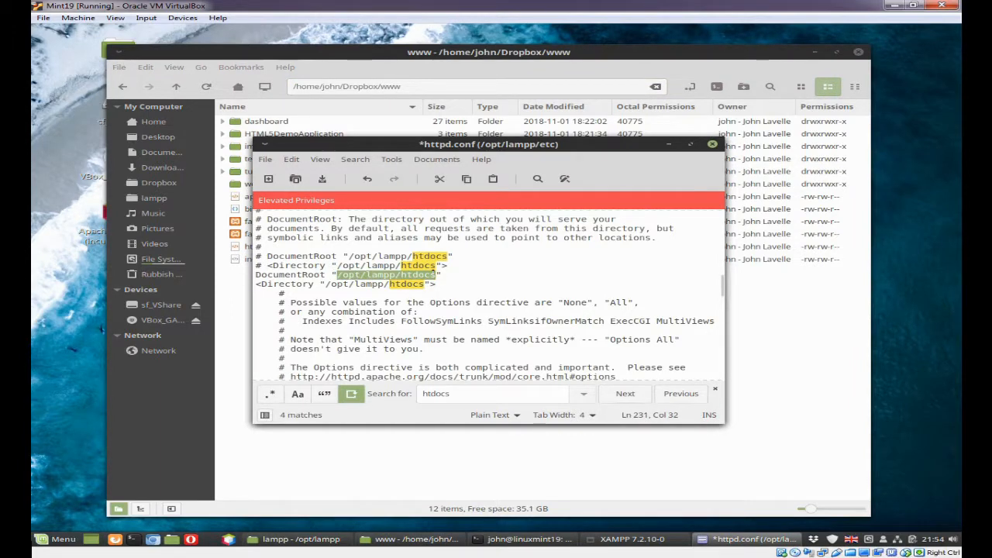
key(ctrl+v)
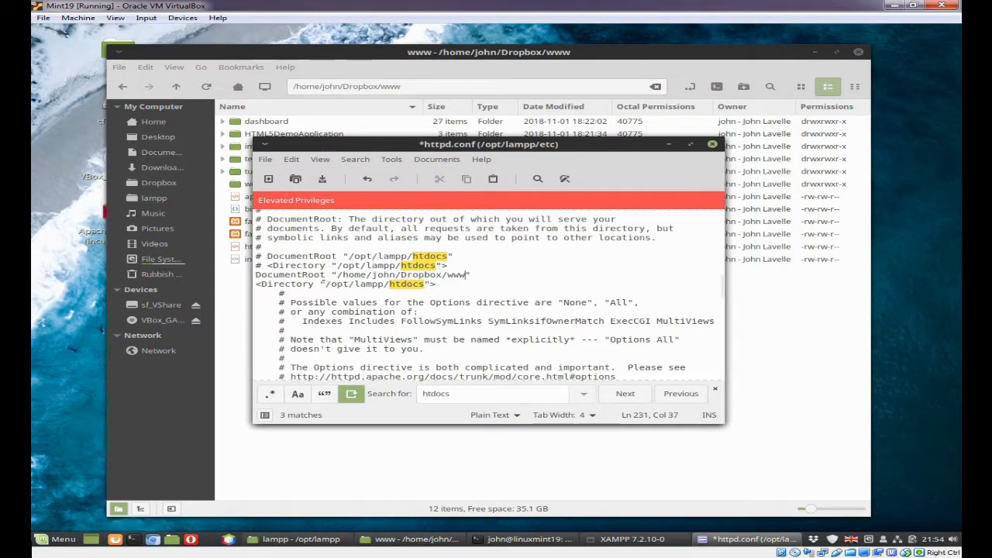
drag(325, 284, 424, 284)
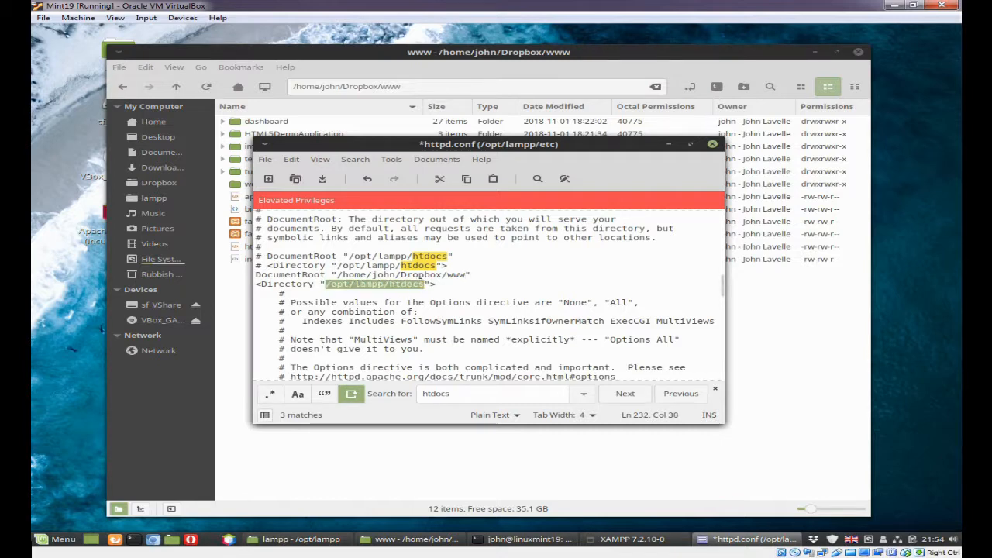
key(ctrl+v)
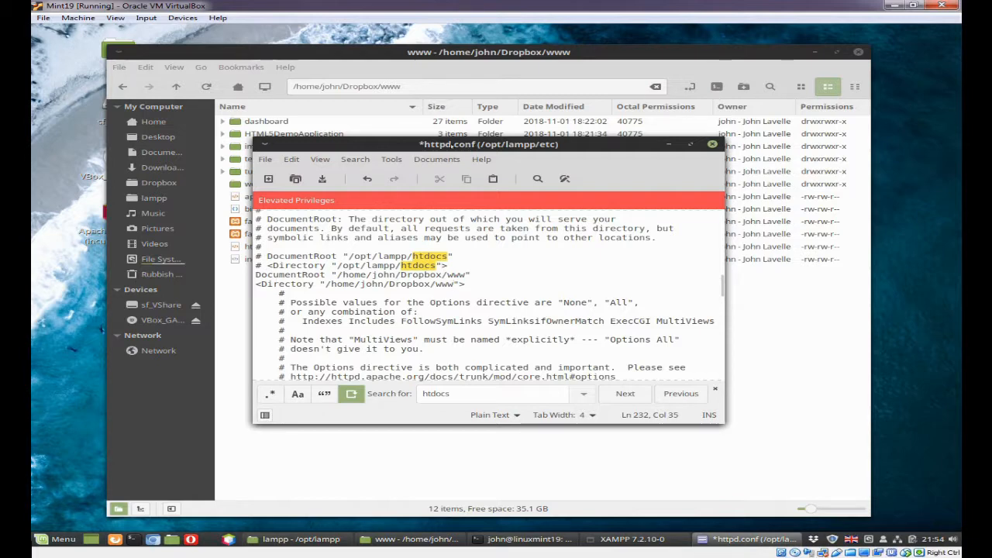
Check the owner and permissions of the www folder's contents, and search httpd.conf for user to examine the User directive
drag(449, 144, 395, 235)
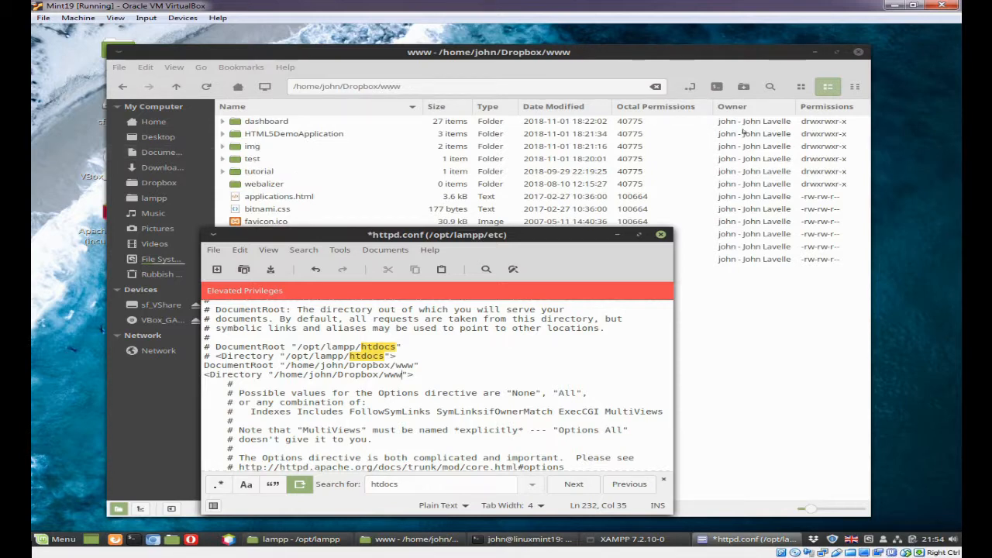
drag(534, 236, 626, 135)
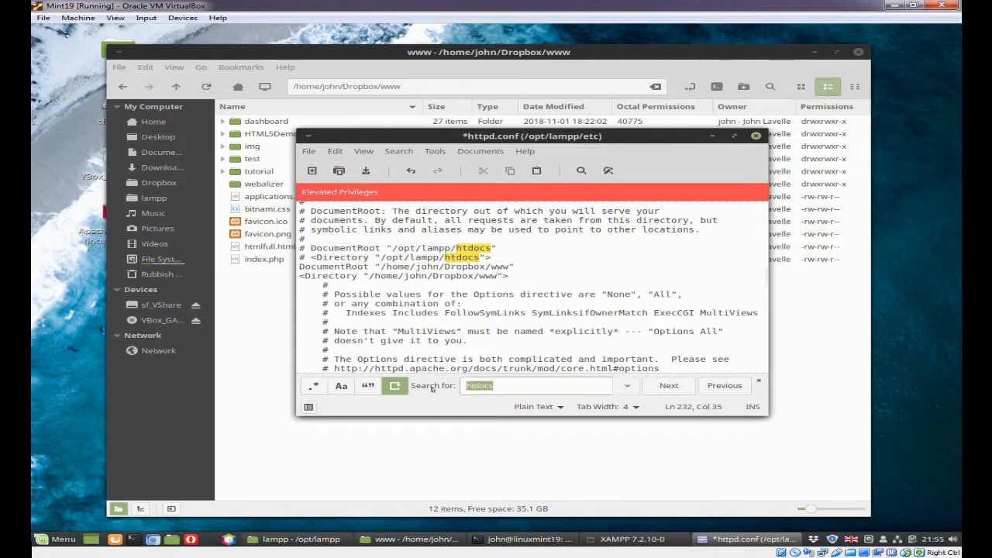
text(user)
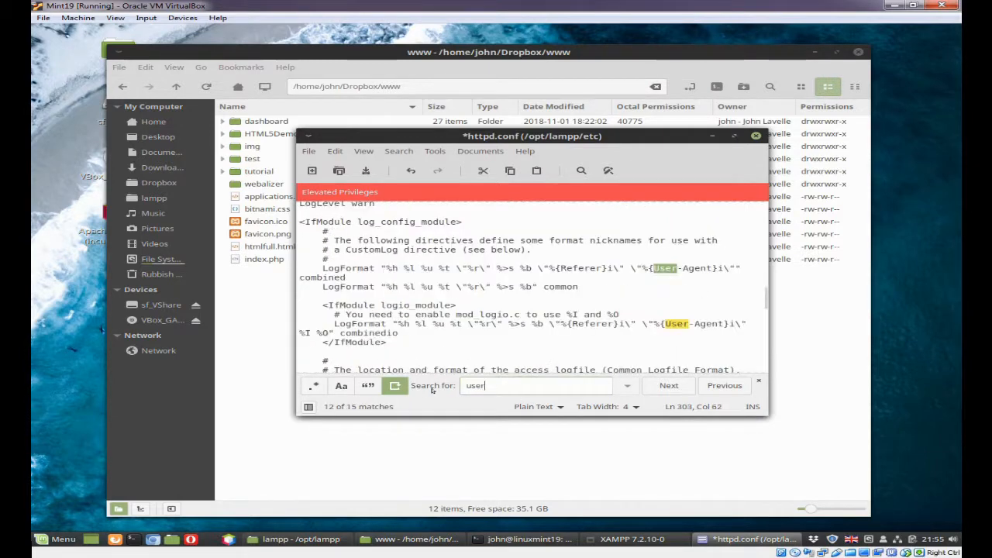
click(667, 385)
click(667, 386)
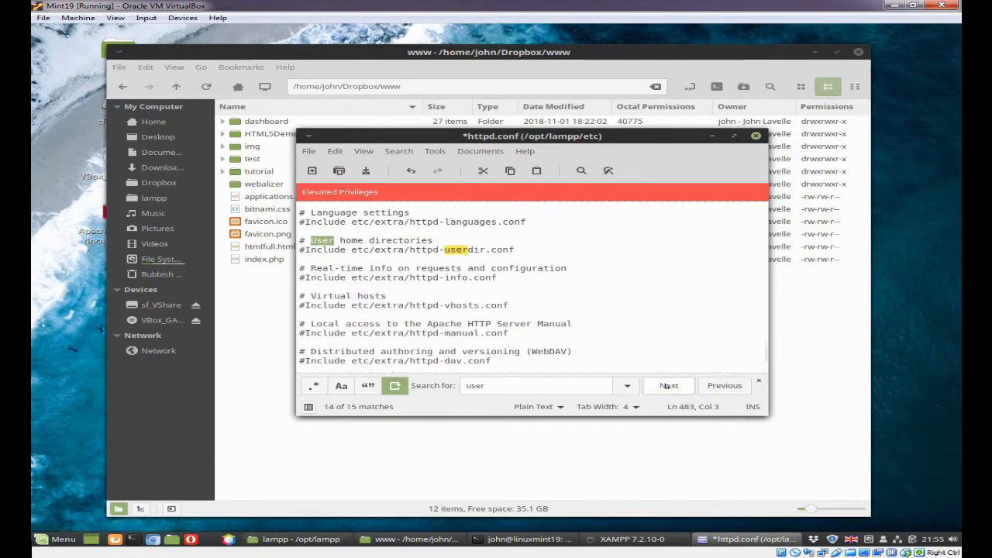
click(667, 385)
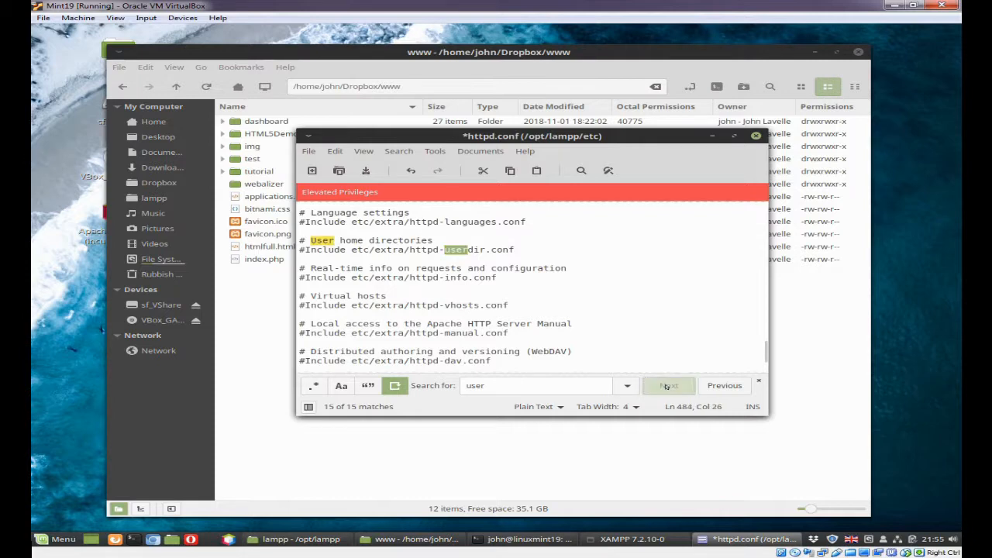
click(667, 386)
click(667, 386)
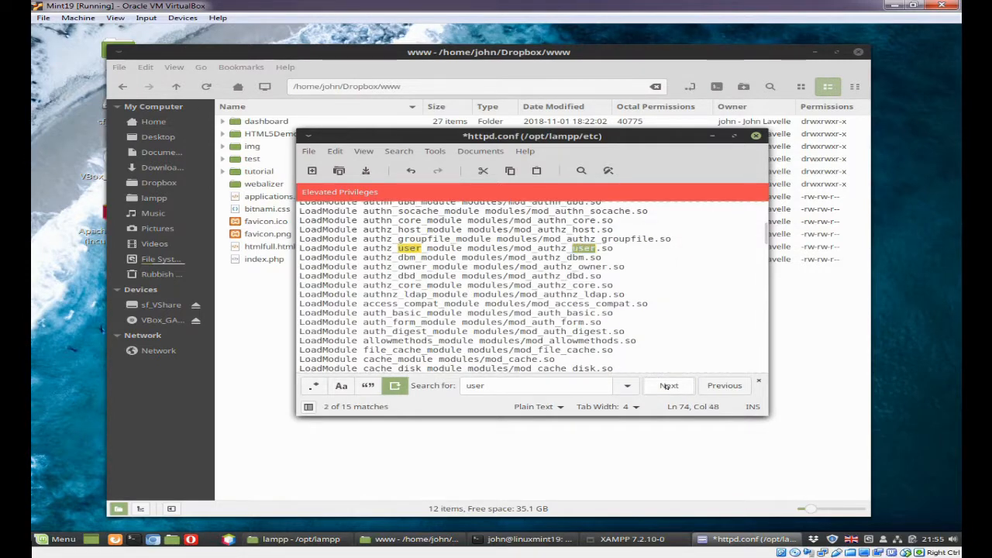
click(667, 386)
click(667, 386)
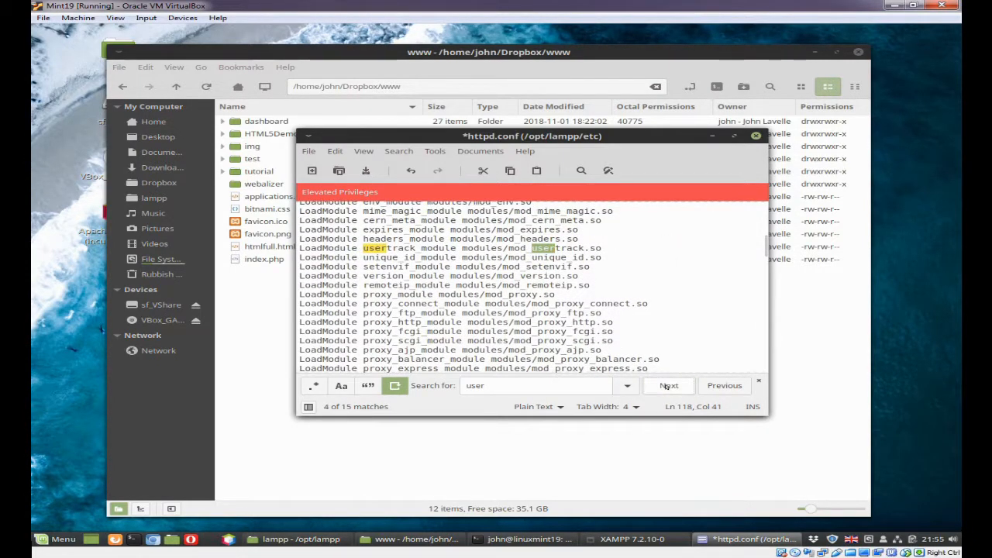
click(667, 386)
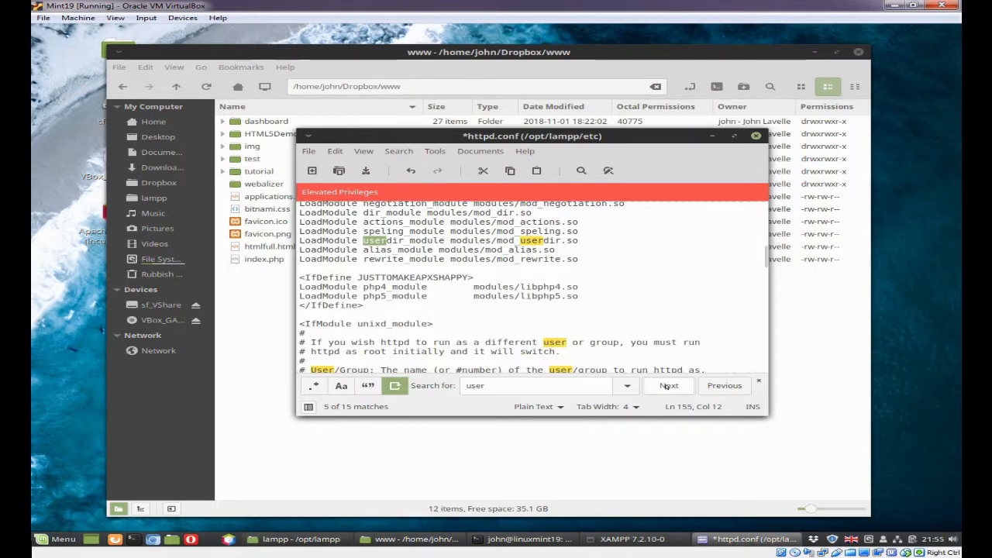
click(667, 386)
click(667, 385)
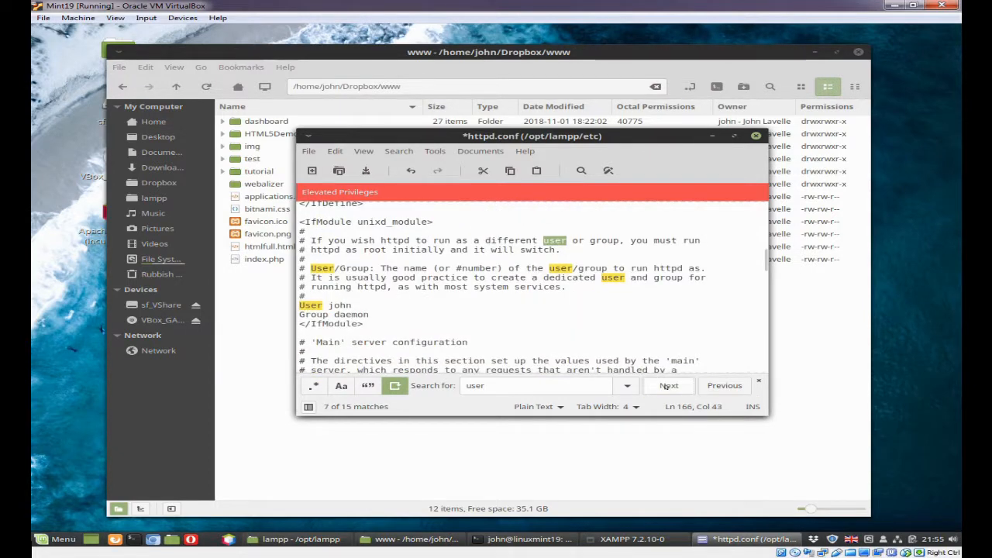
click(317, 304)
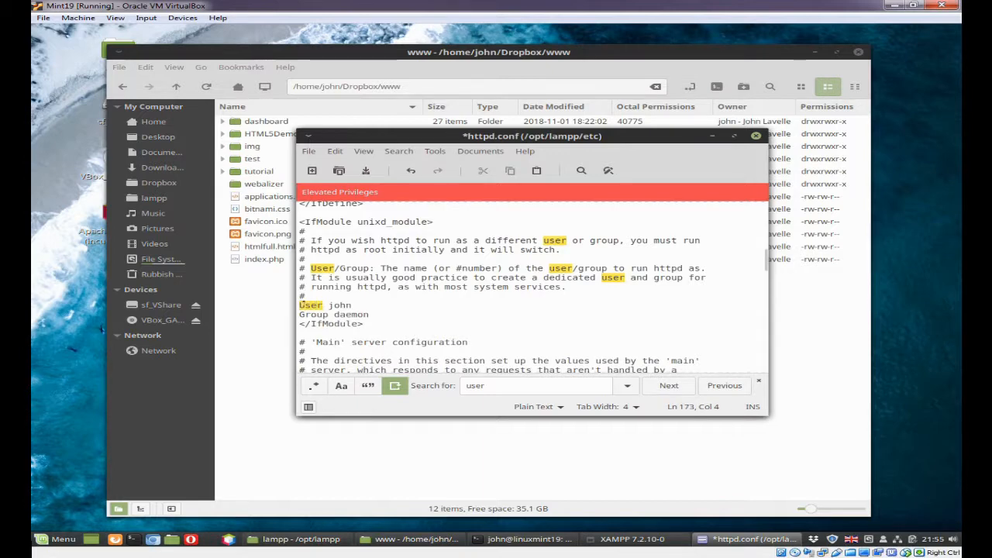
drag(327, 305, 356, 304)
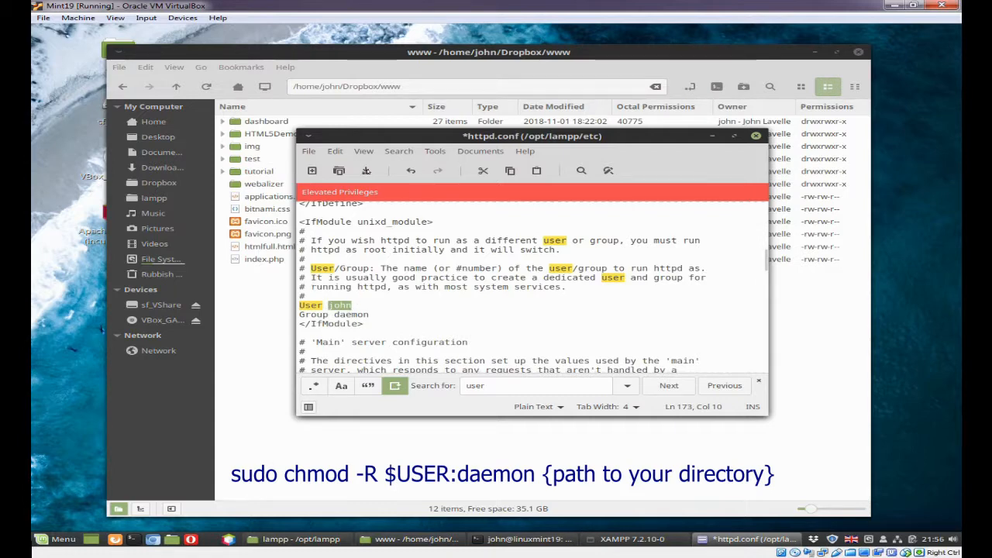
Save and close httpd.conf, minimize the www folder window, and accept the Apache Web Server configuration dialog
click(363, 171)
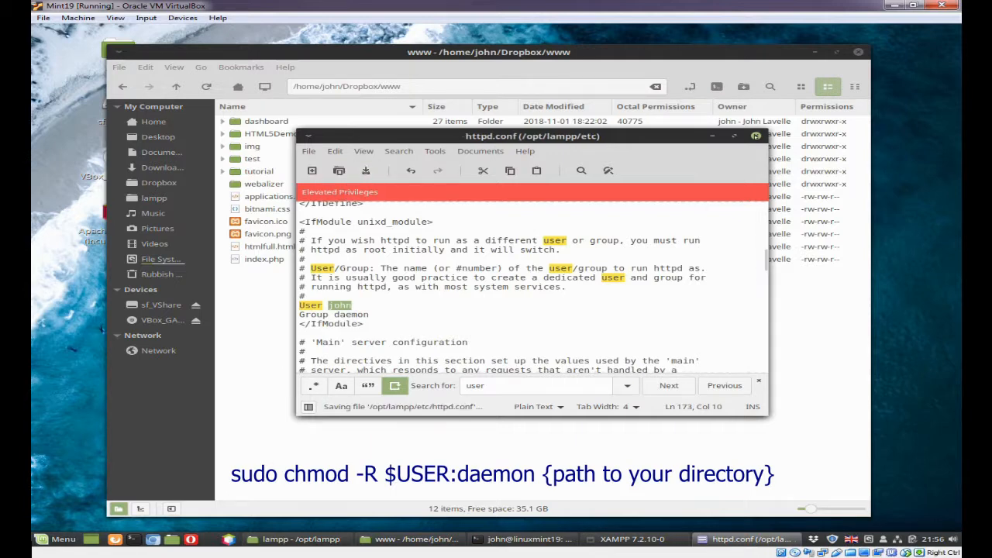
click(755, 136)
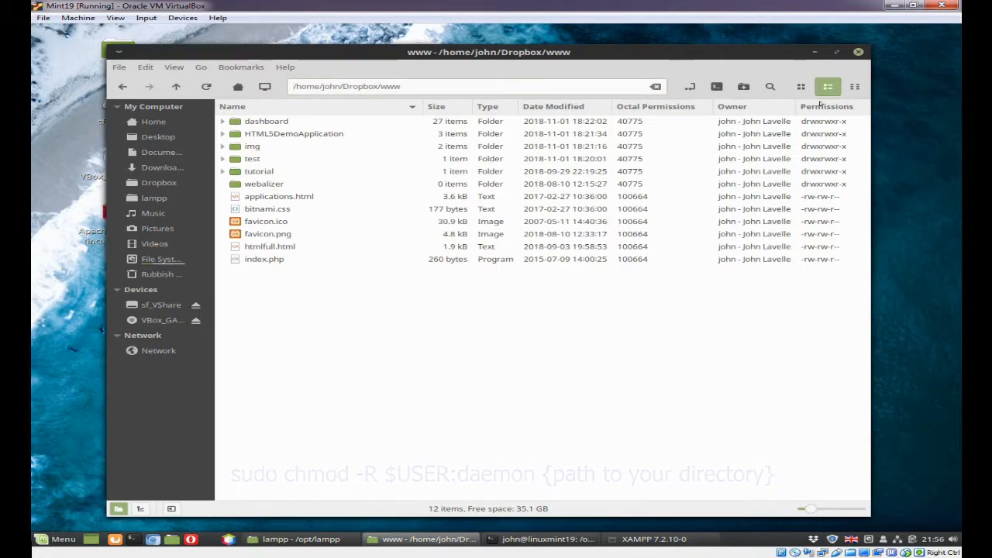
click(814, 52)
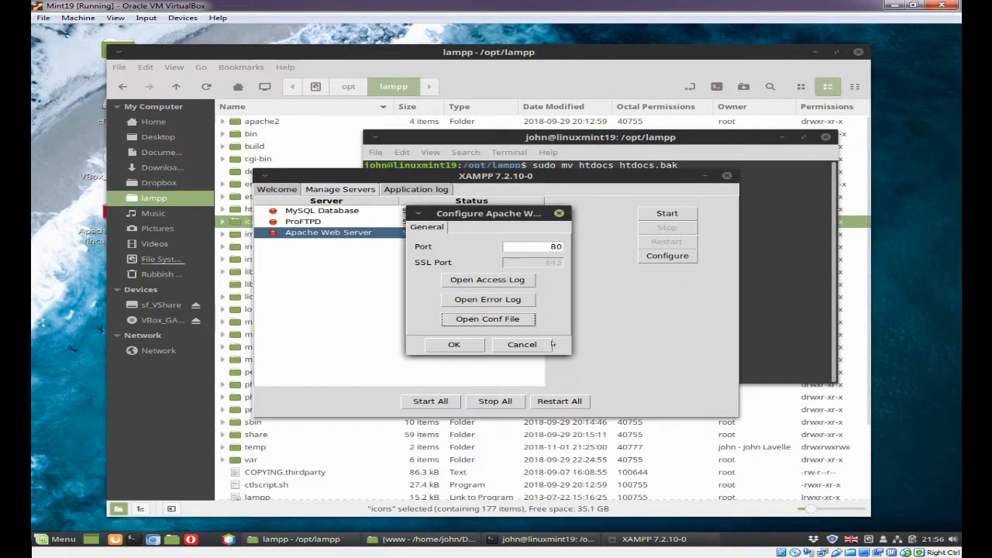
click(454, 345)
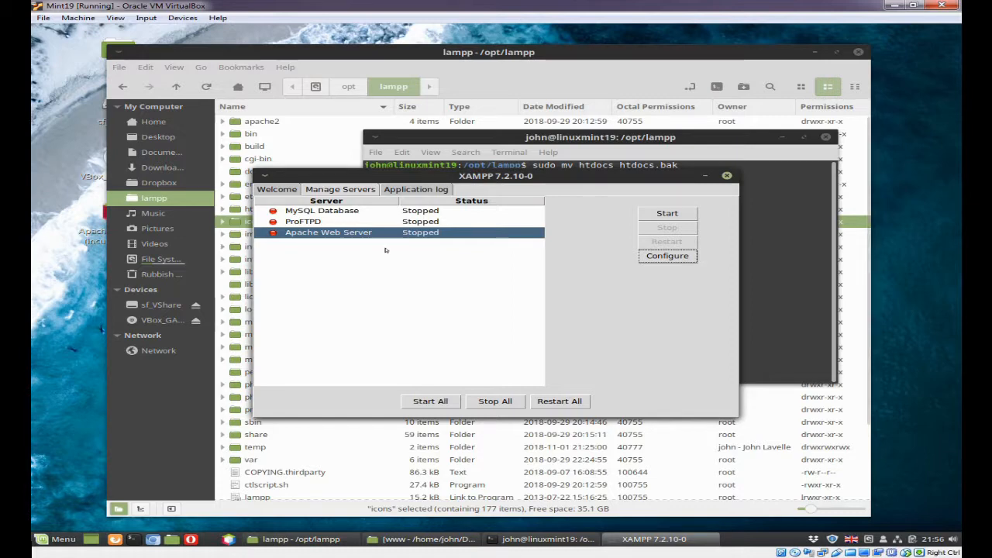
Minimize the XAMPP manager and examine the virtual host entries in etc/extra/httpd-vhosts.conf under /opt/lampp, closing the file and collapsing etc
click(570, 138)
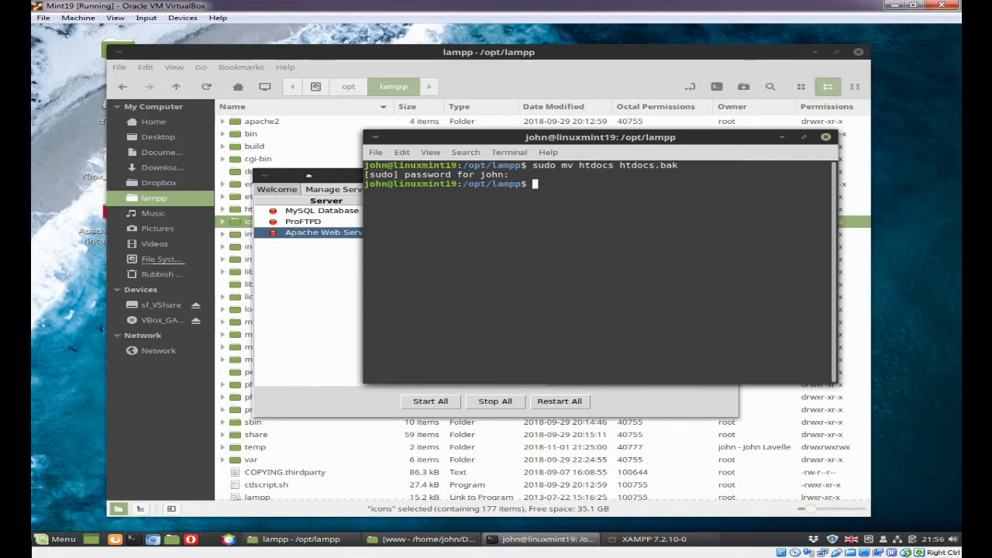
click(326, 177)
click(704, 176)
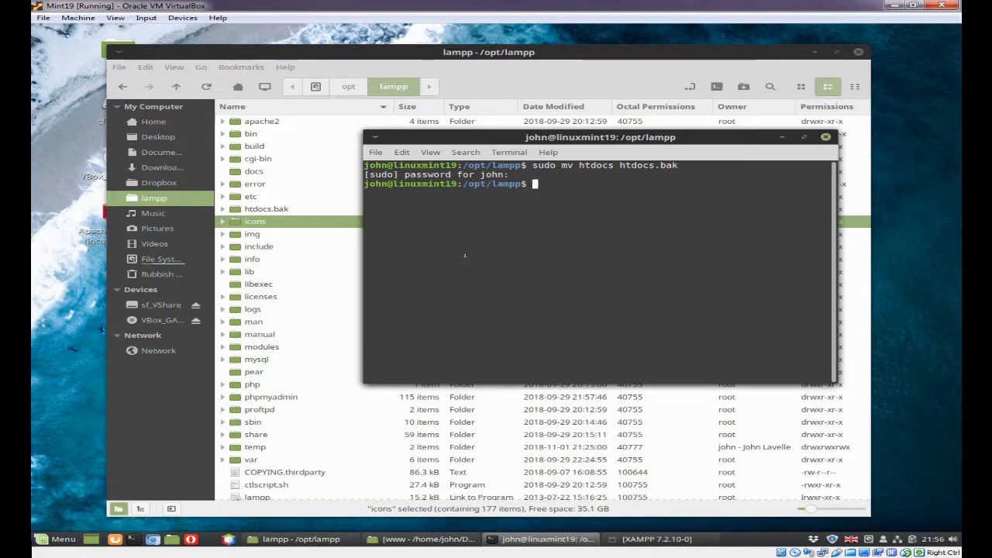
click(221, 196)
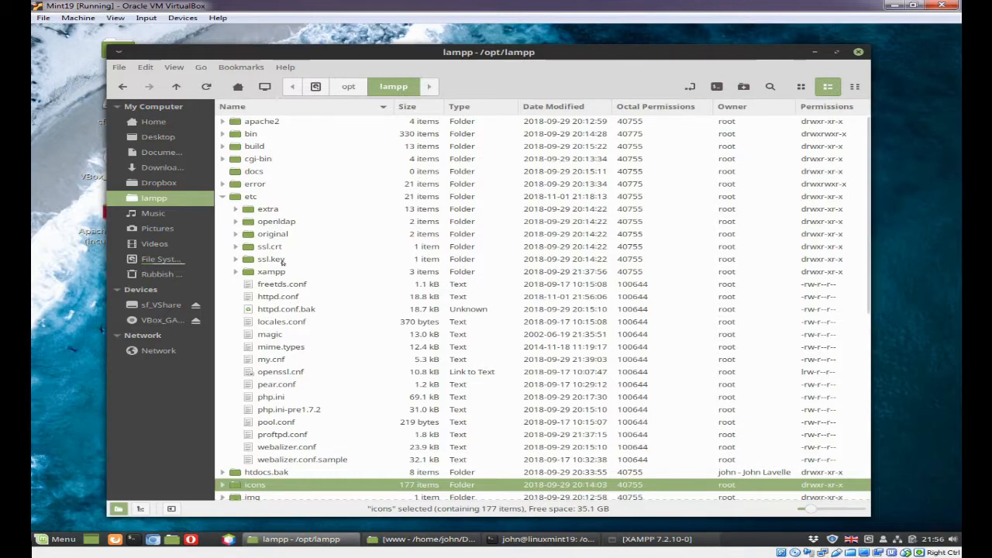
click(234, 209)
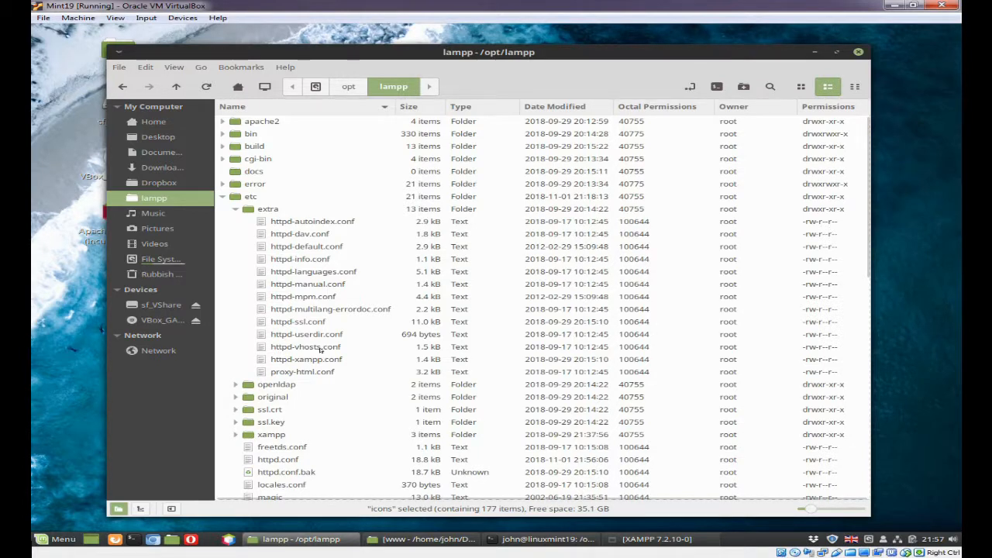
click(318, 348)
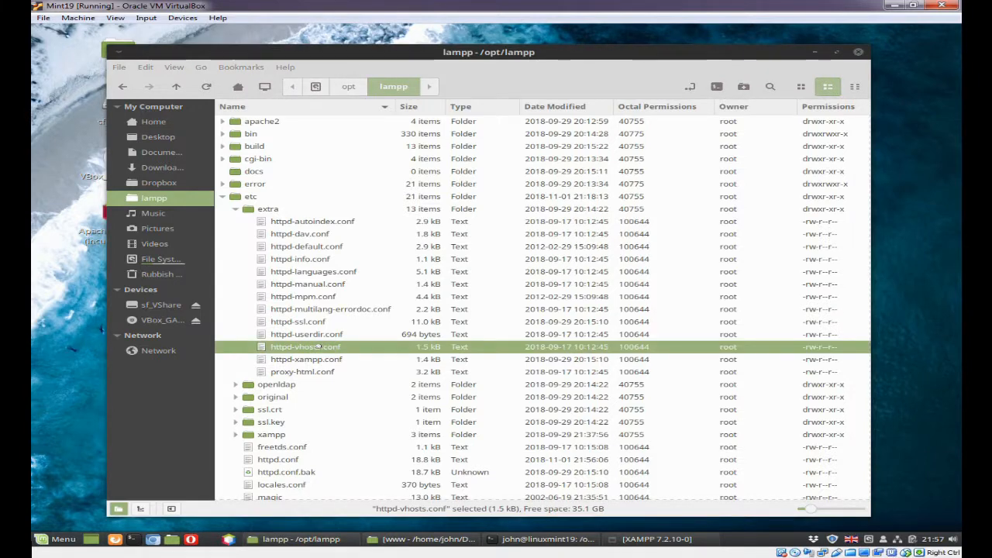
double_click(318, 346)
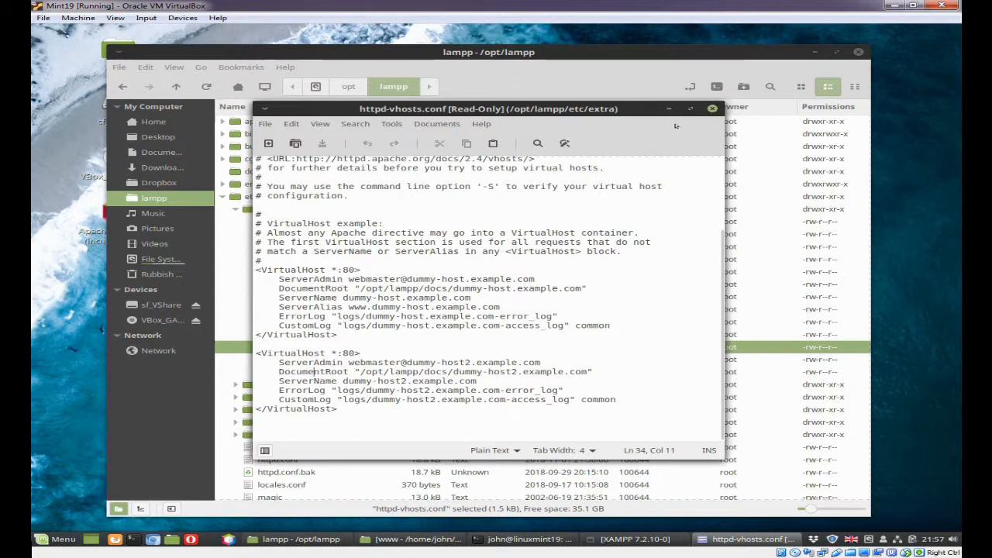
click(711, 108)
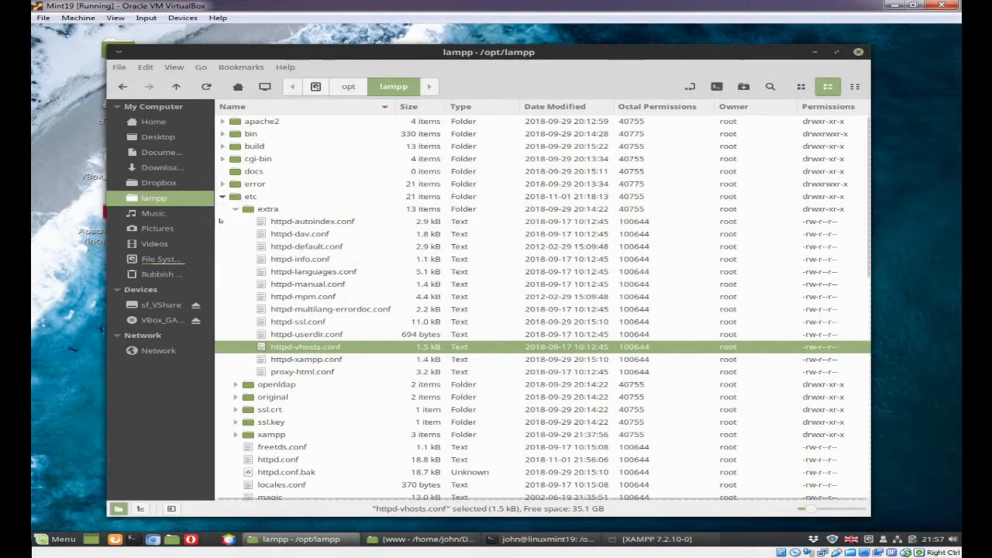
click(222, 197)
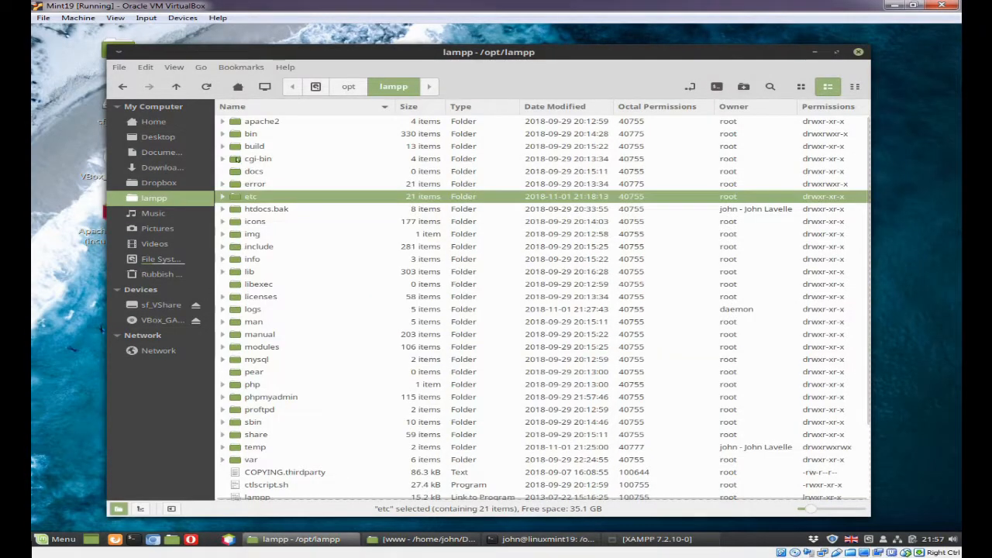
Examine the apache2 folder's htdocs contents and its conf/httpd.conf file, collapsing the folders when done
click(223, 121)
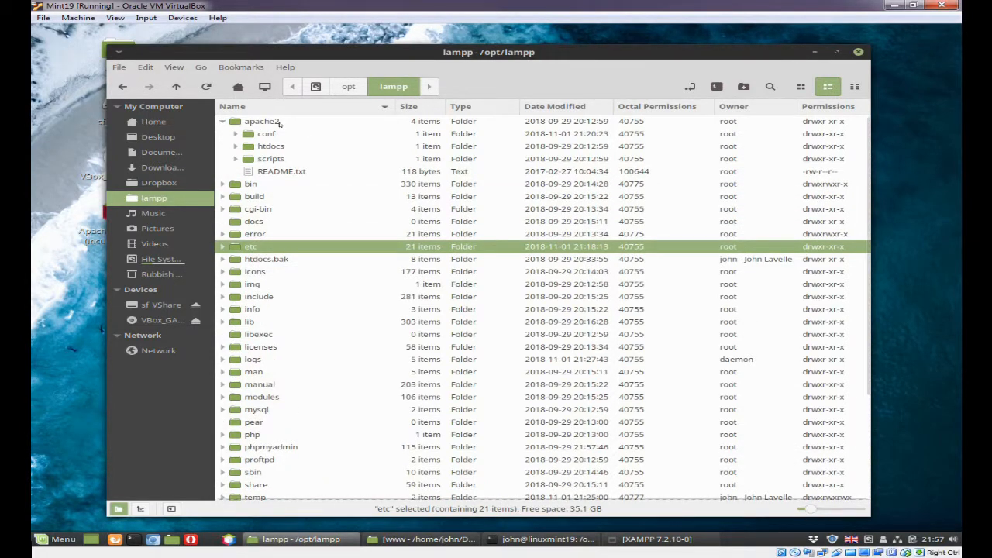
click(235, 135)
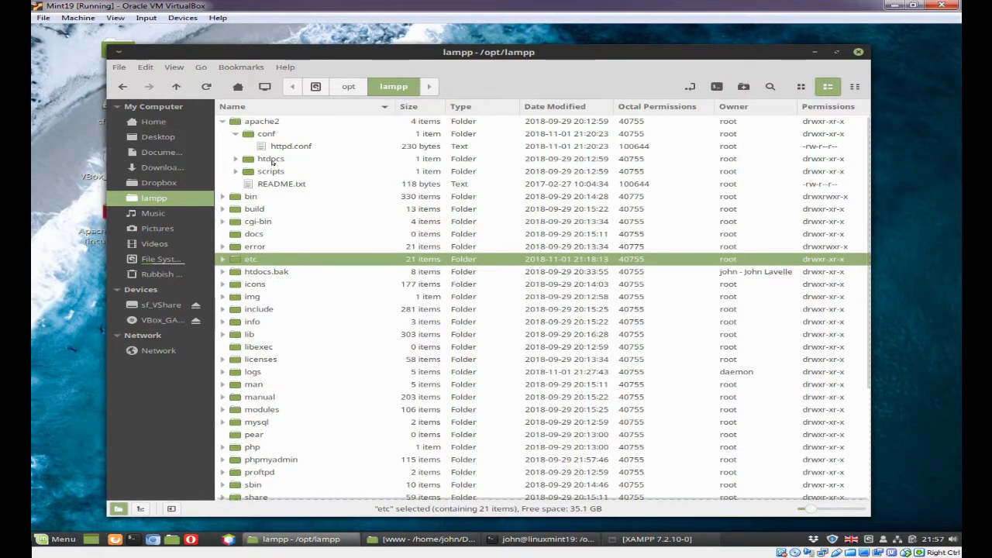
click(235, 159)
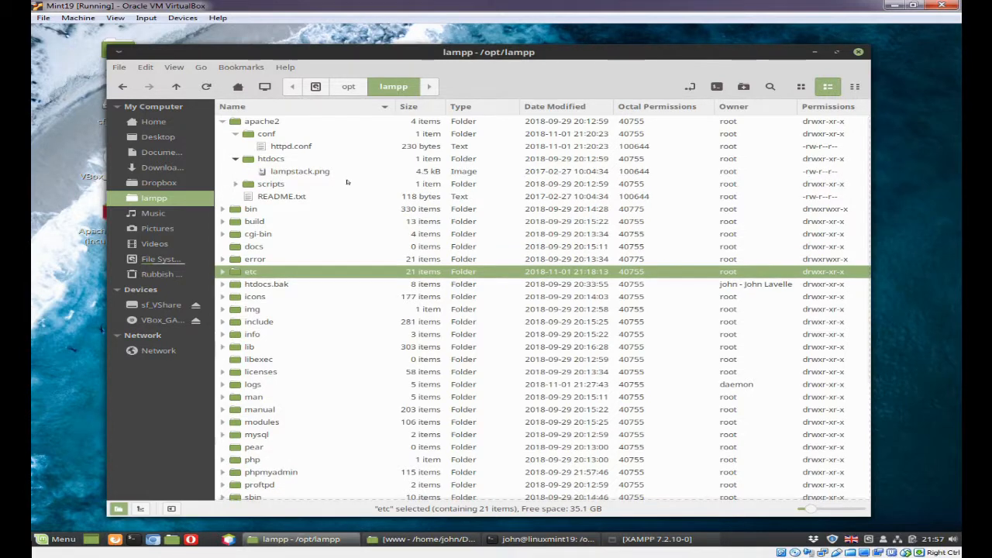
click(235, 159)
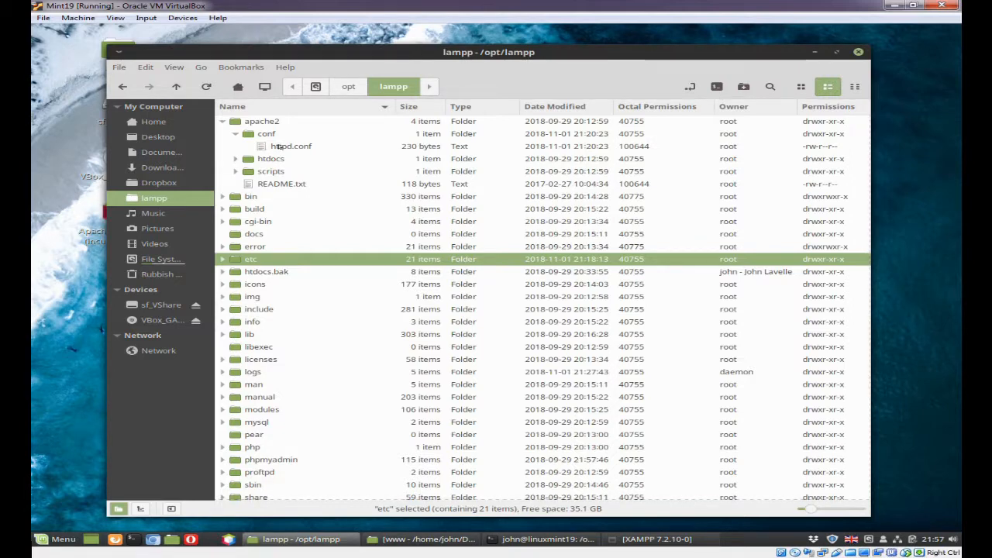
double_click(277, 148)
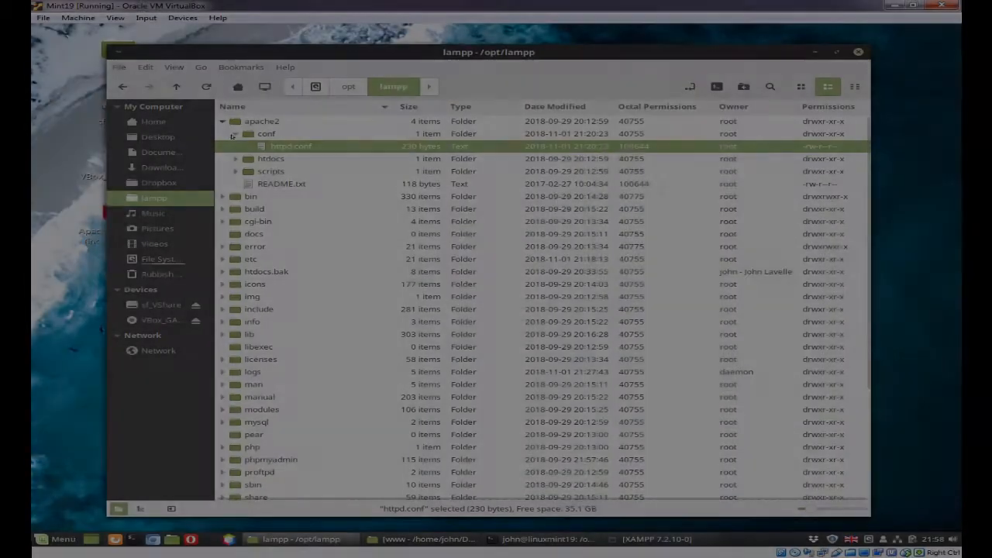
click(231, 134)
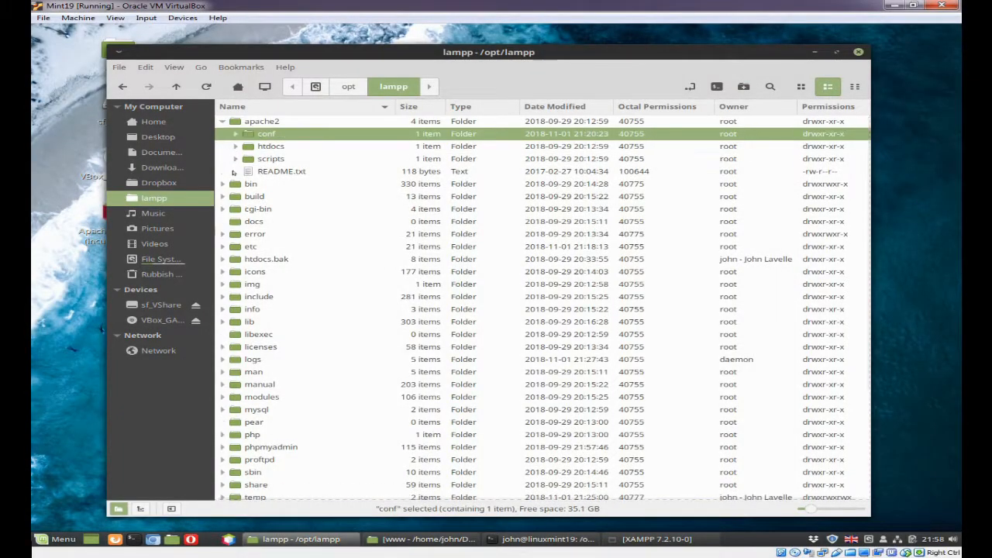
click(222, 121)
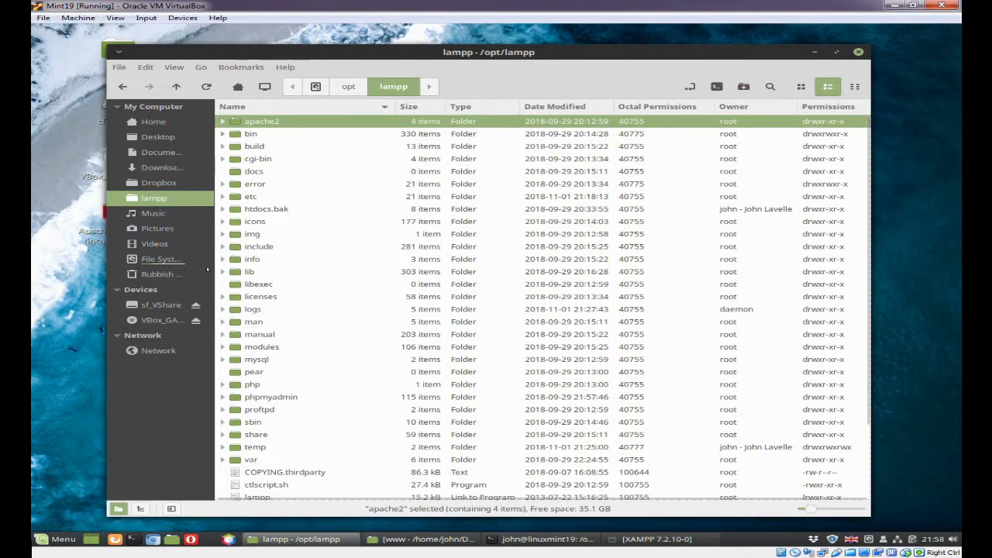
Check the owner and permissions of config.inc.php and the tmp folder inside phpmyadmin, minimizing the lampp folder window when done
click(222, 396)
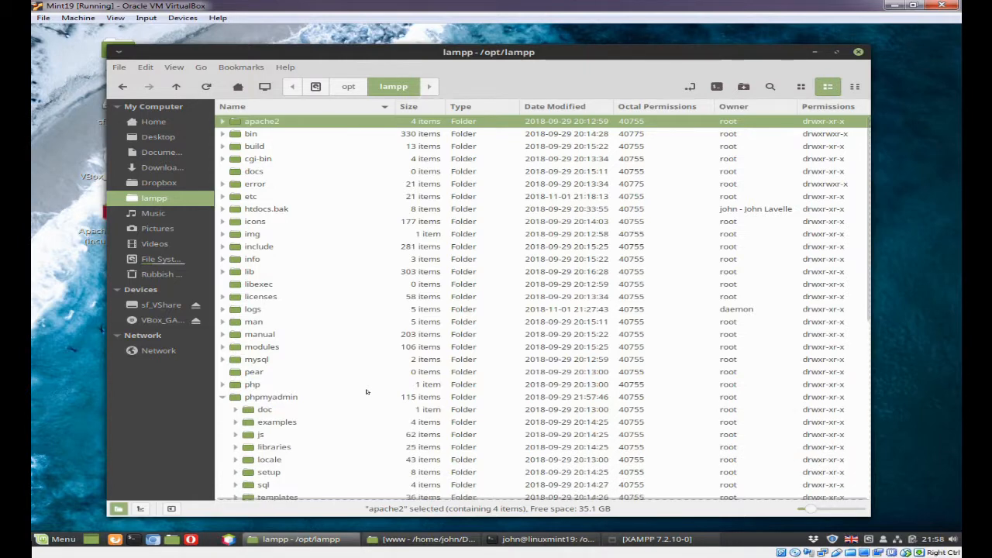
scroll(367, 391, down, 10)
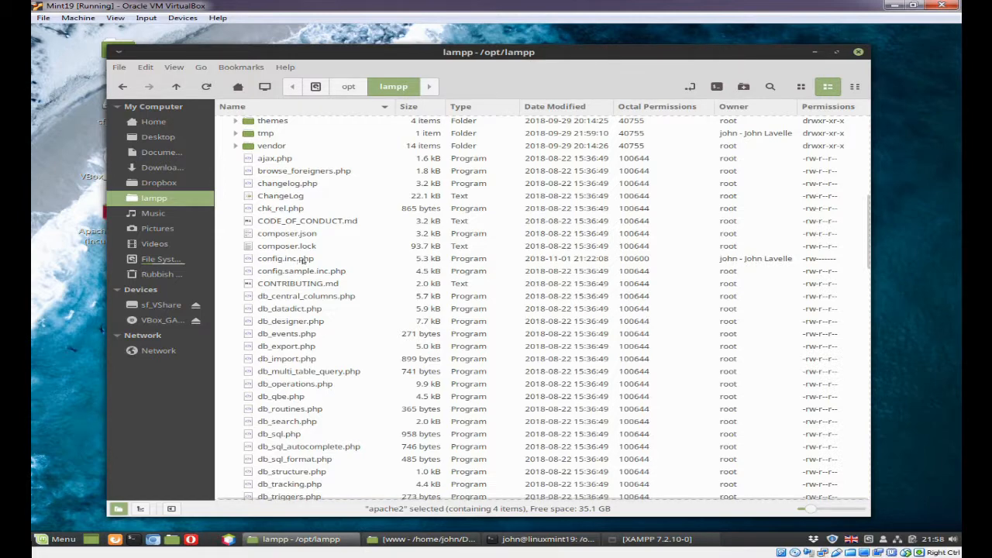
scroll(304, 260, up, 1)
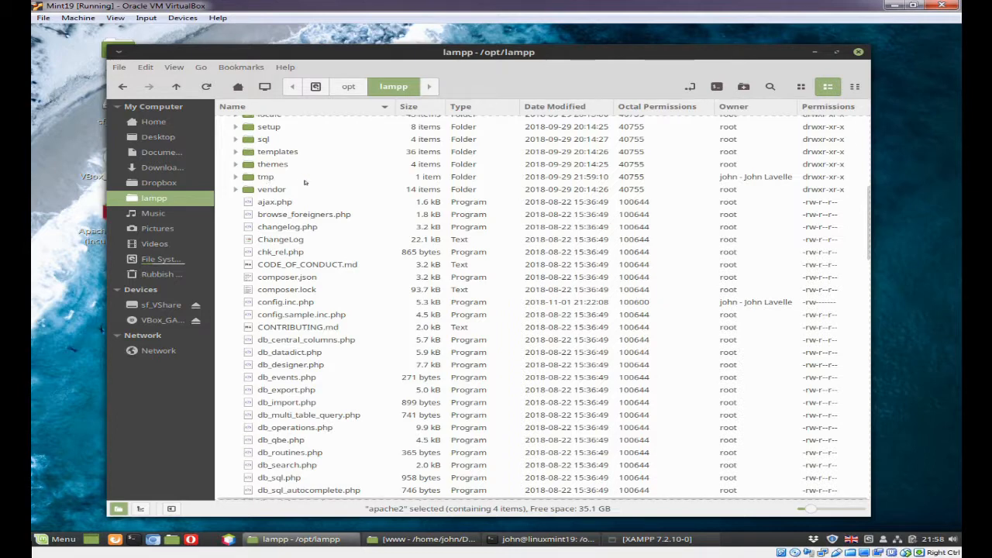
scroll(265, 178, up, 3)
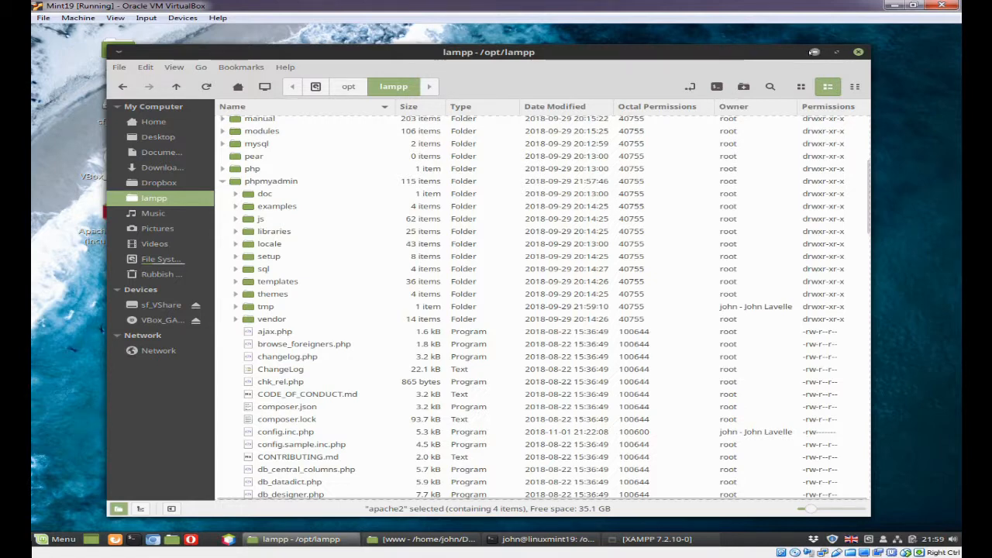
click(815, 52)
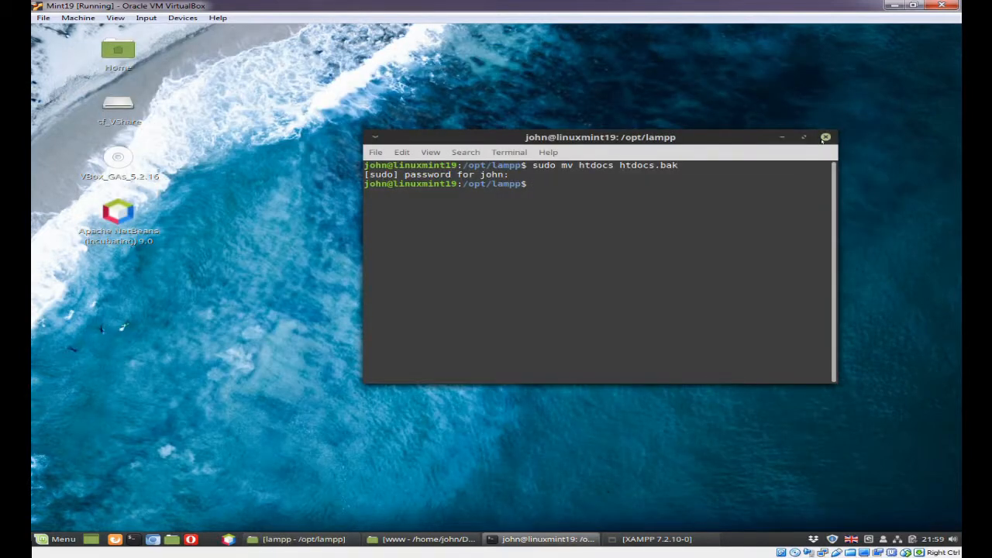
Close the terminal window and start all servers in the XAMPP manager
click(825, 136)
click(545, 538)
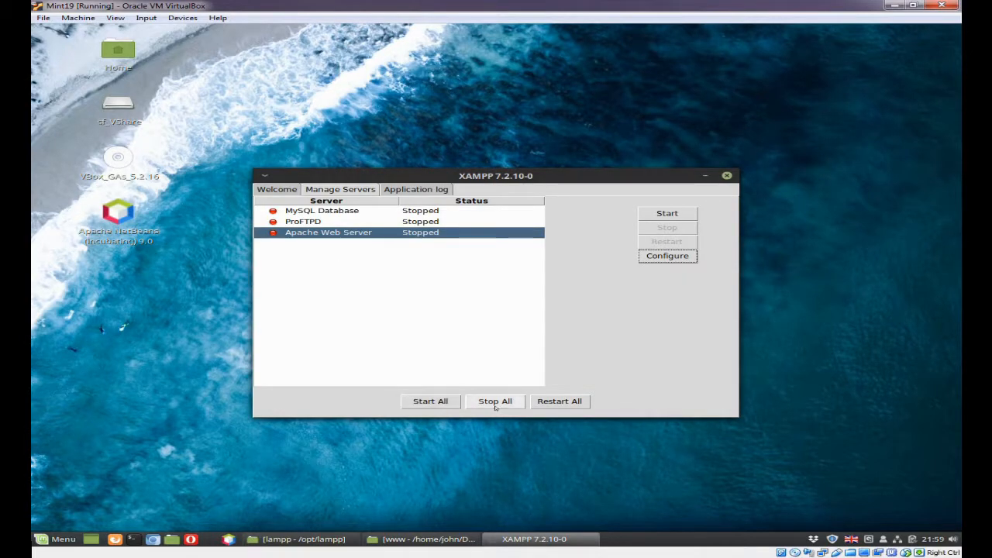
click(416, 402)
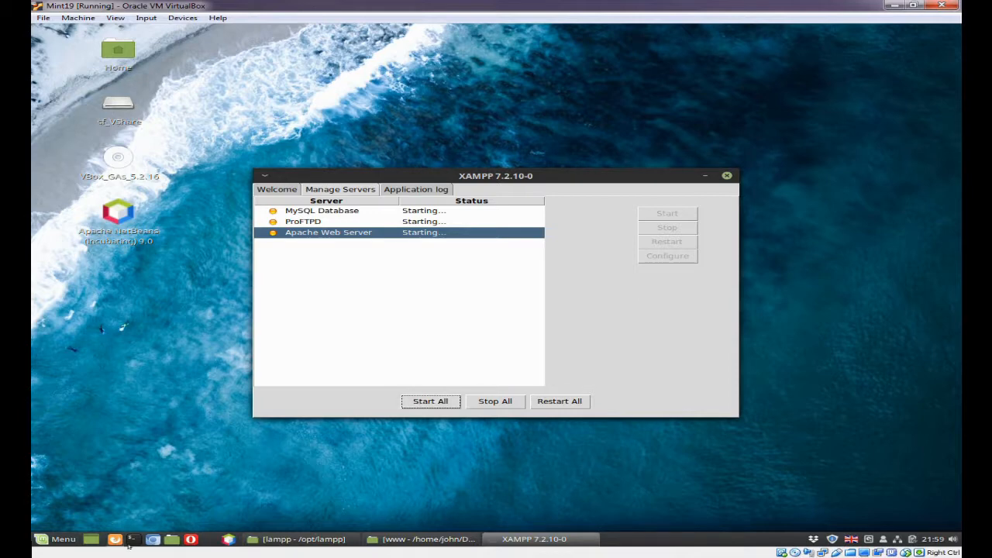
Launch Chromium, minimize the XAMPP manager, and load localhost in the browser
click(152, 539)
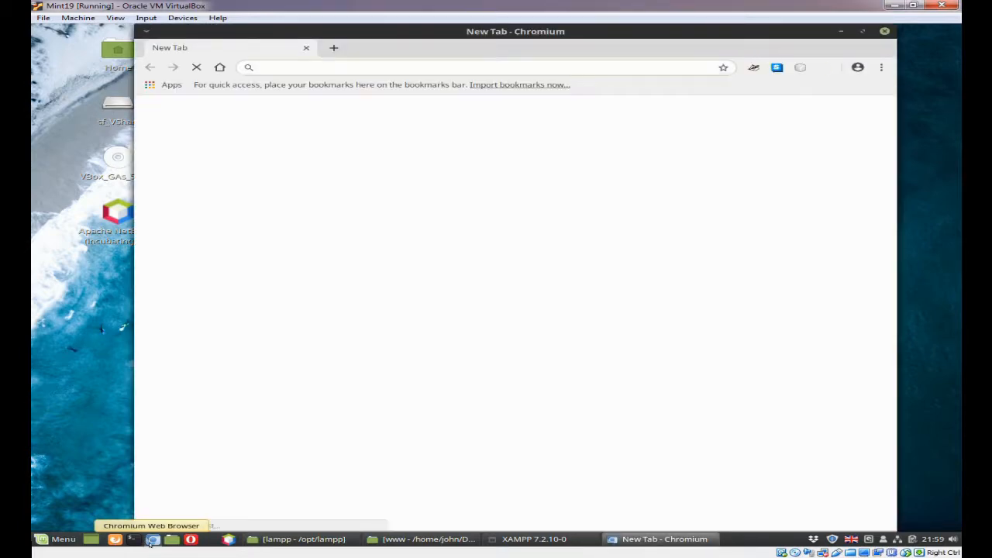
click(534, 538)
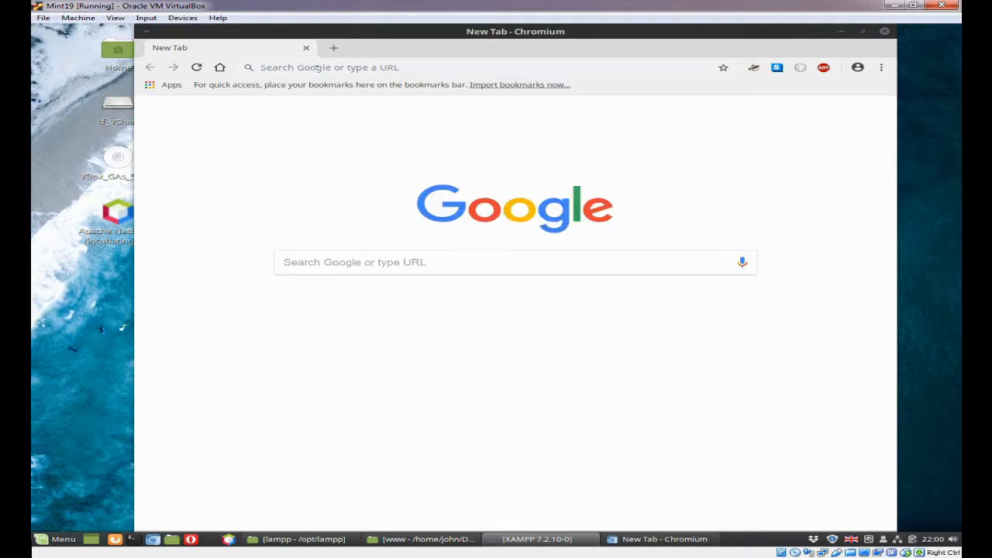
click(316, 68)
text(loc)
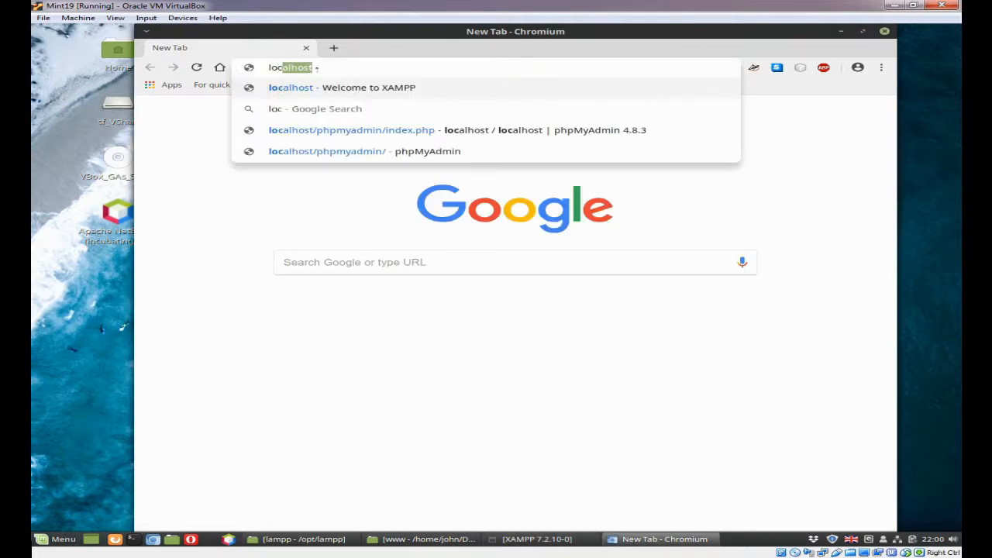
text(alhost)
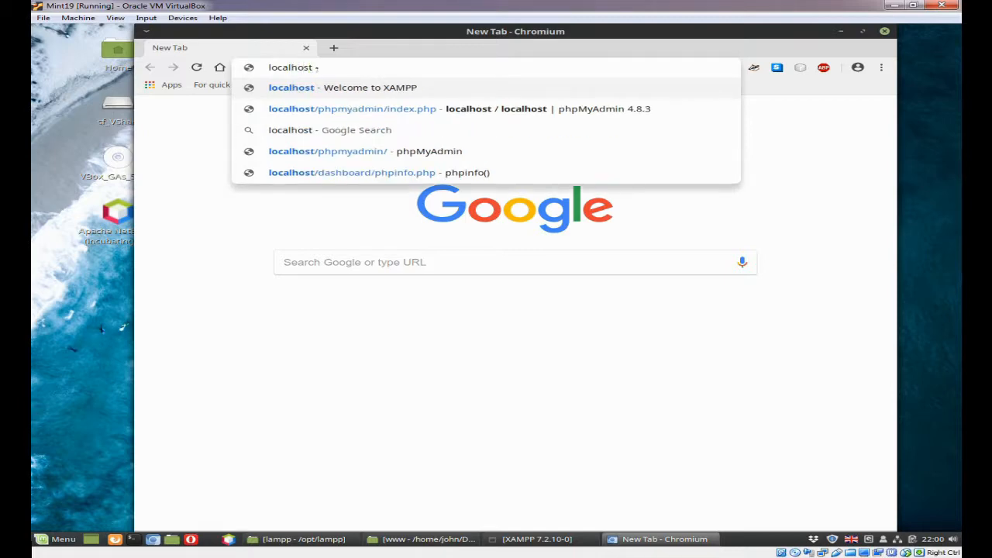
key(Return)
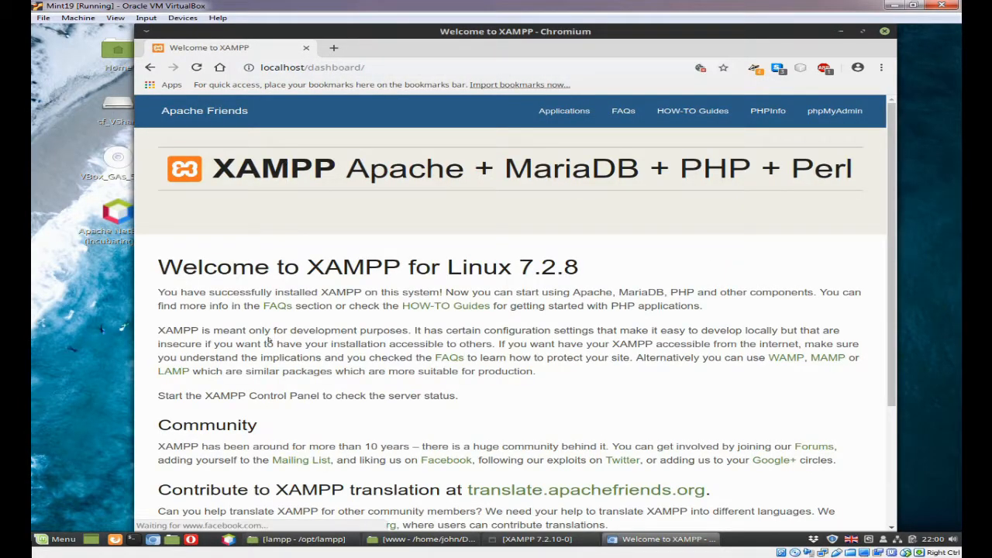
Collapse the phpmyadmin folder in the lampp window, review the top-level folders, and minimize the window
click(301, 540)
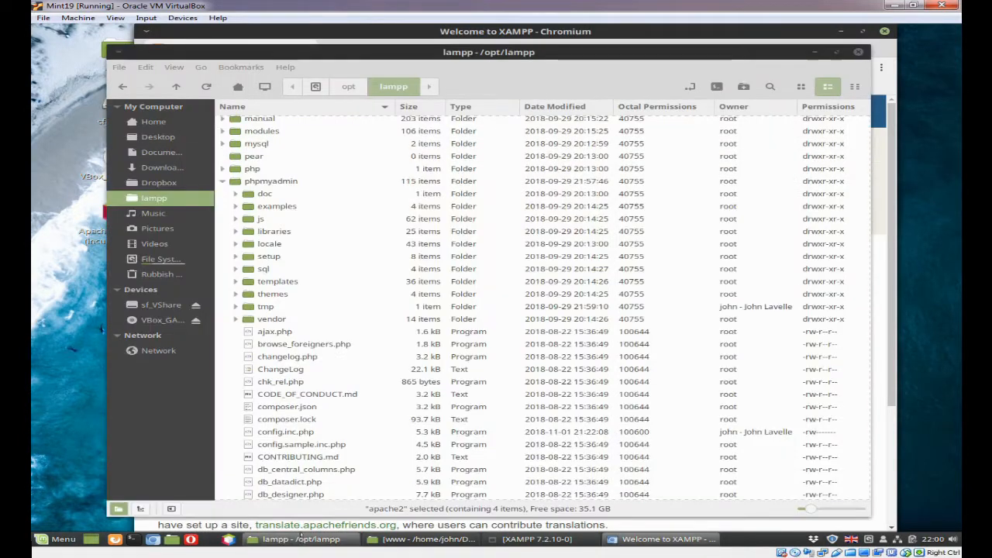
click(222, 181)
scroll(343, 220, up, 3)
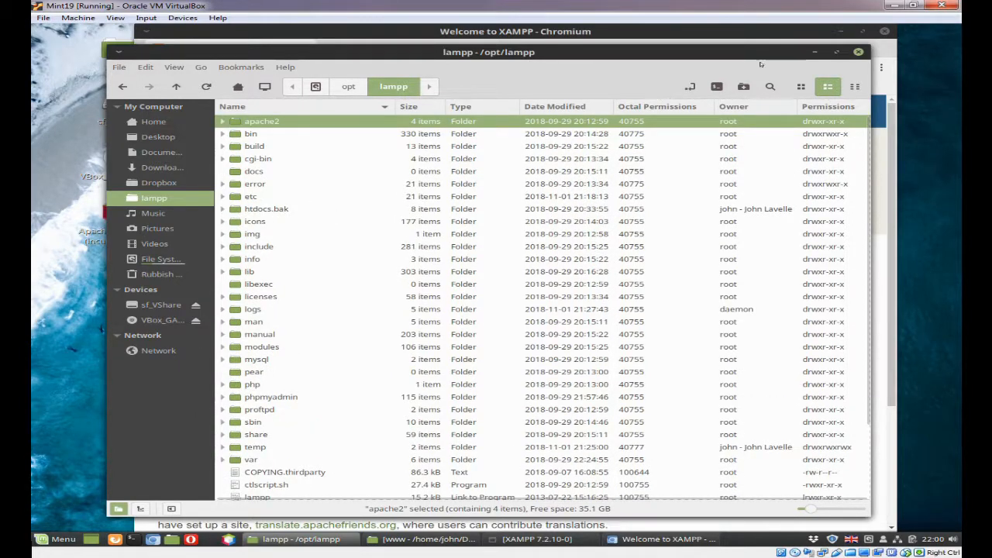
click(814, 52)
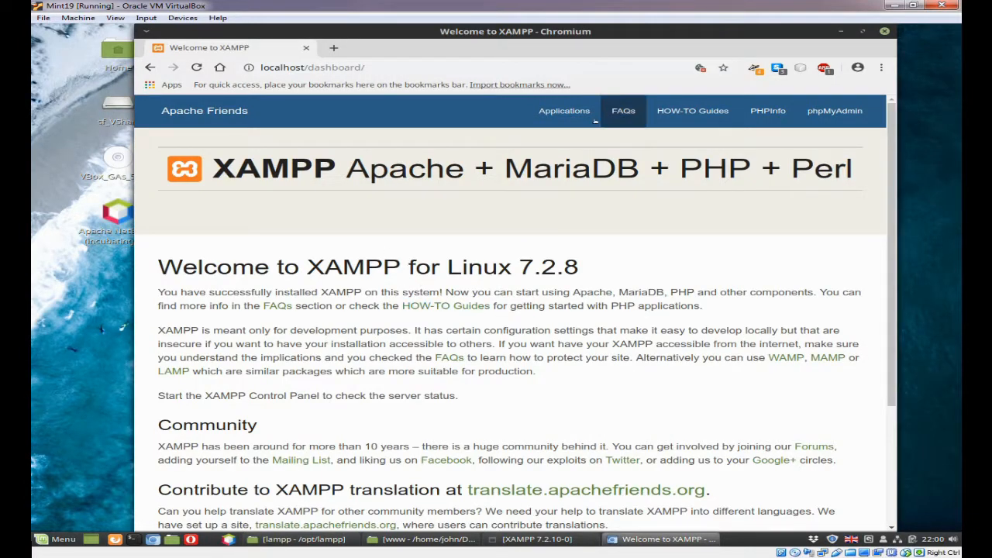
Check the dashboard's Applications, FAQs, HOW-TO Guides and PHPInfo pages, closing the phpinfo() page when done
click(571, 113)
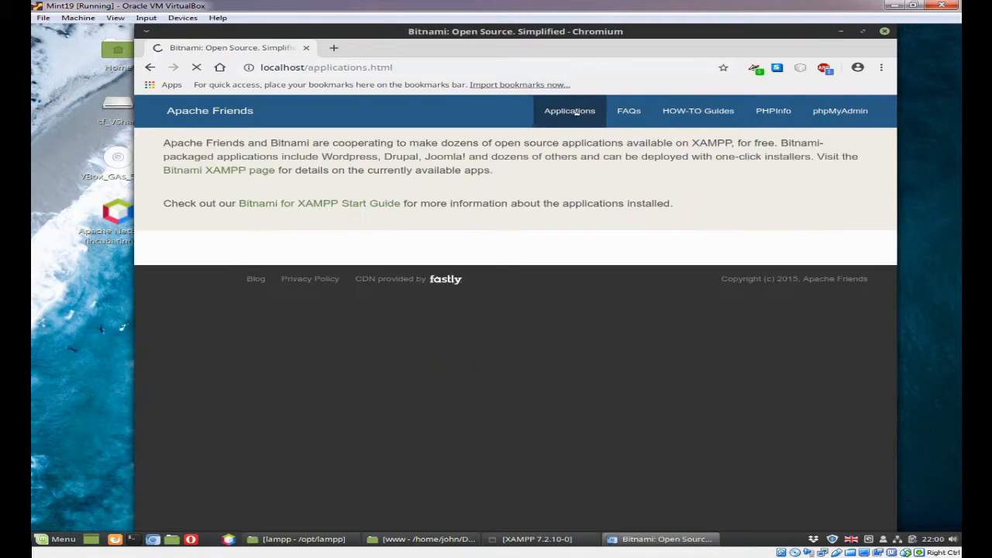
click(624, 113)
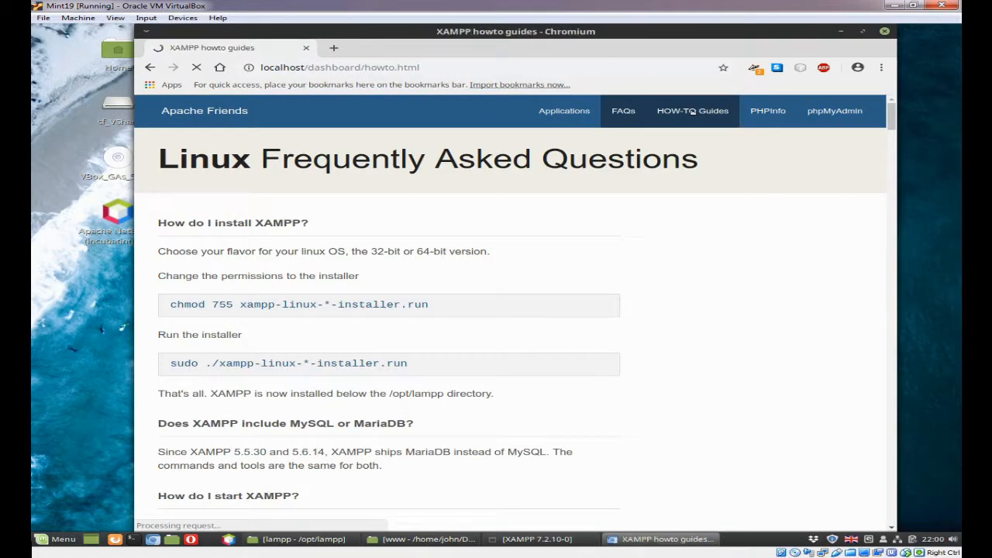
click(767, 110)
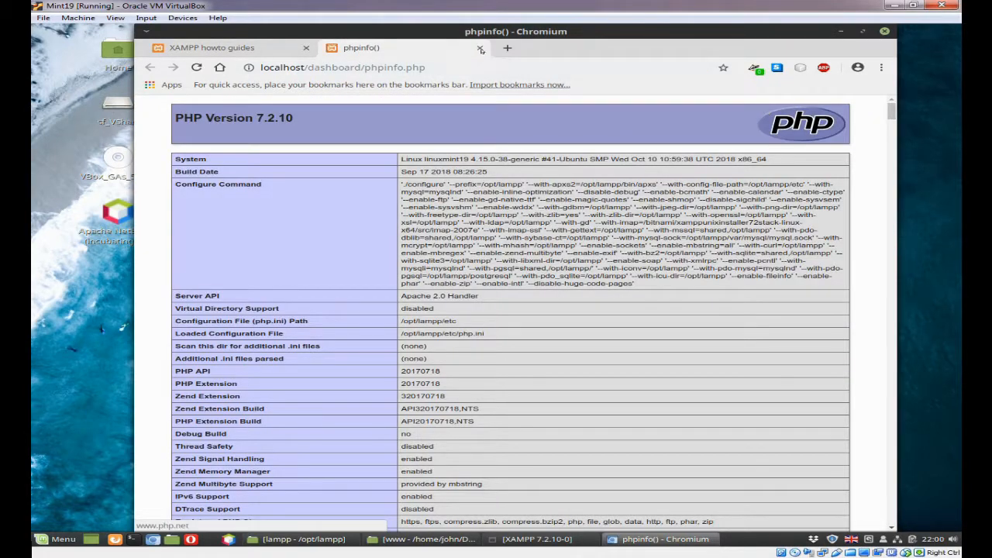
click(479, 48)
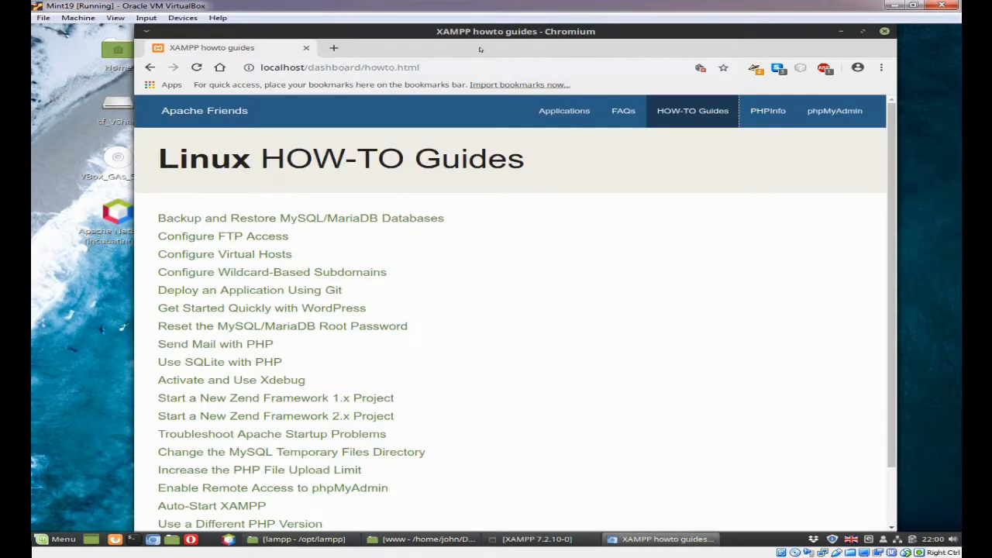
Log in to phpMyAdmin as root with the account password, dismissing the offer to save the password
click(840, 116)
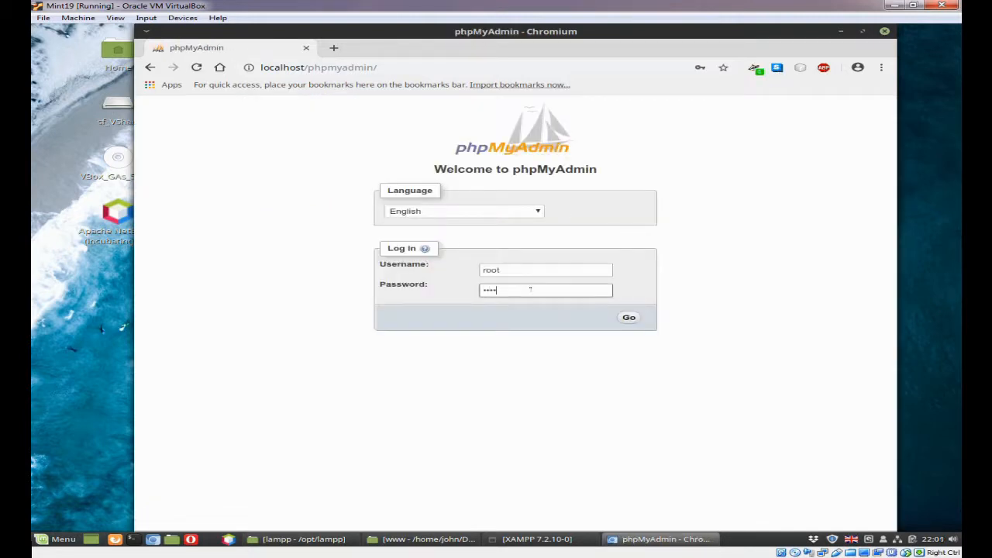
key(Return)
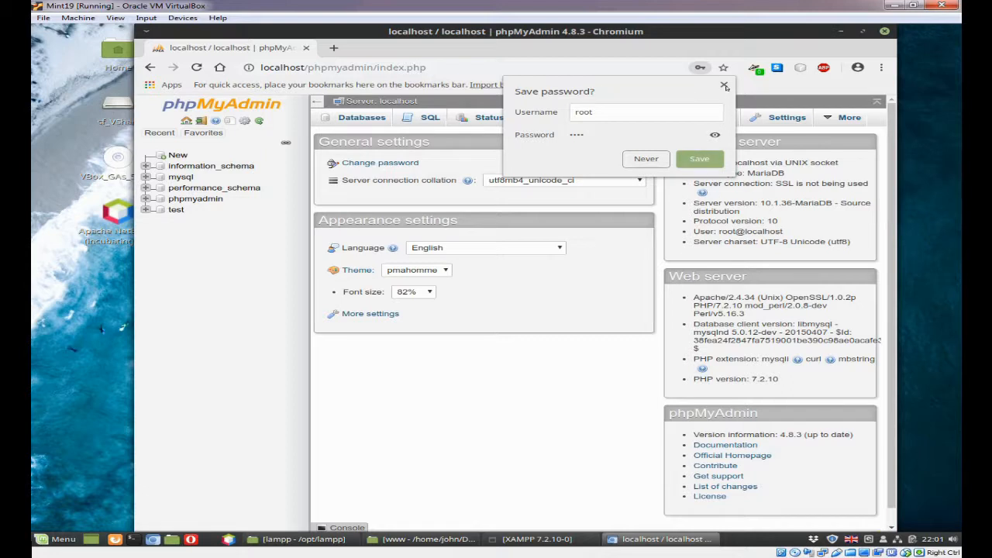
click(724, 86)
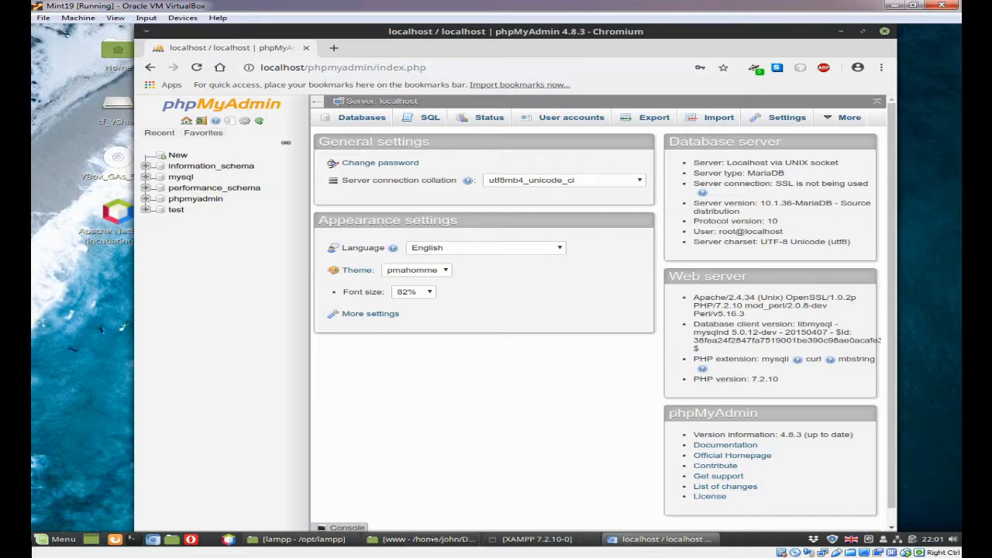
Return to the lampp folder and examine the contents of phpmyadmin, including tmp and config.inc.php
click(326, 540)
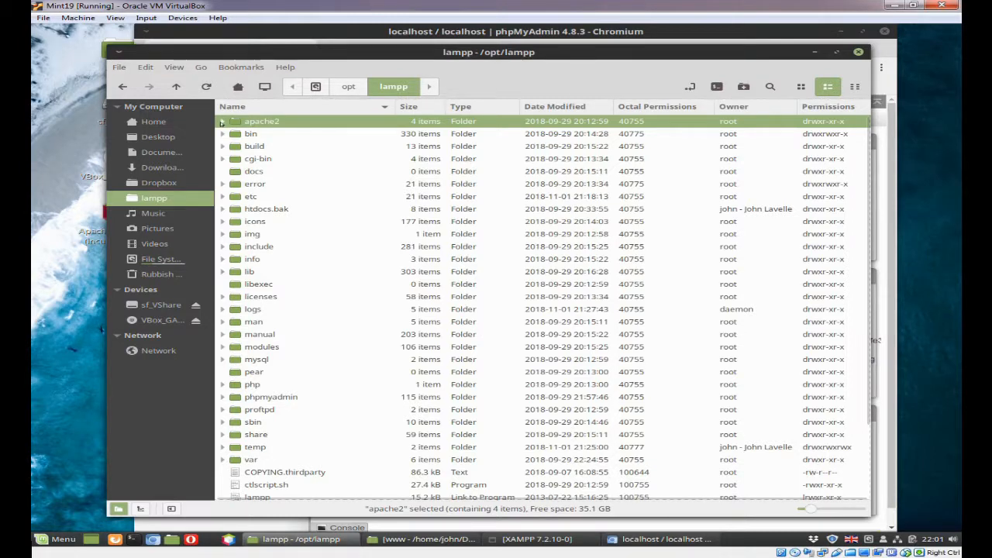
click(222, 121)
click(221, 122)
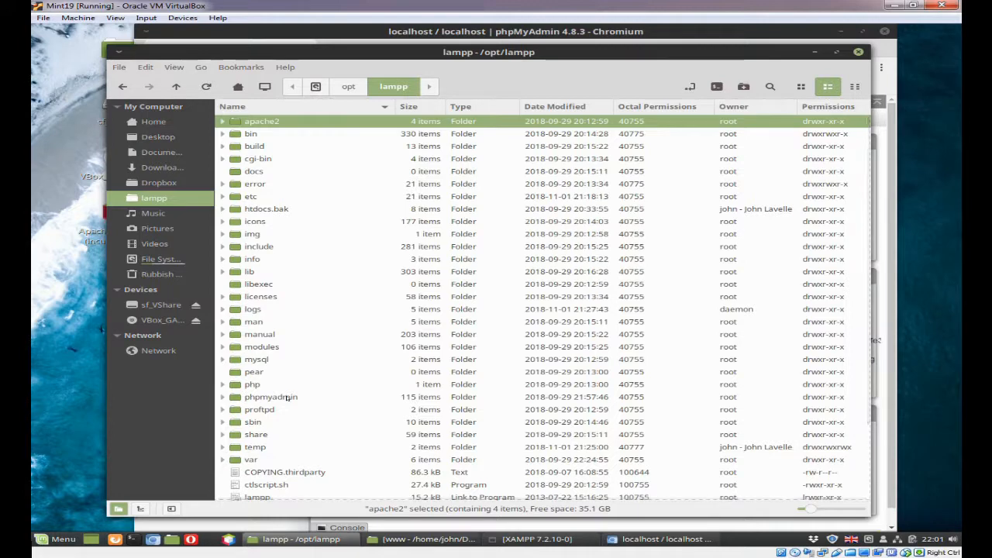
click(222, 397)
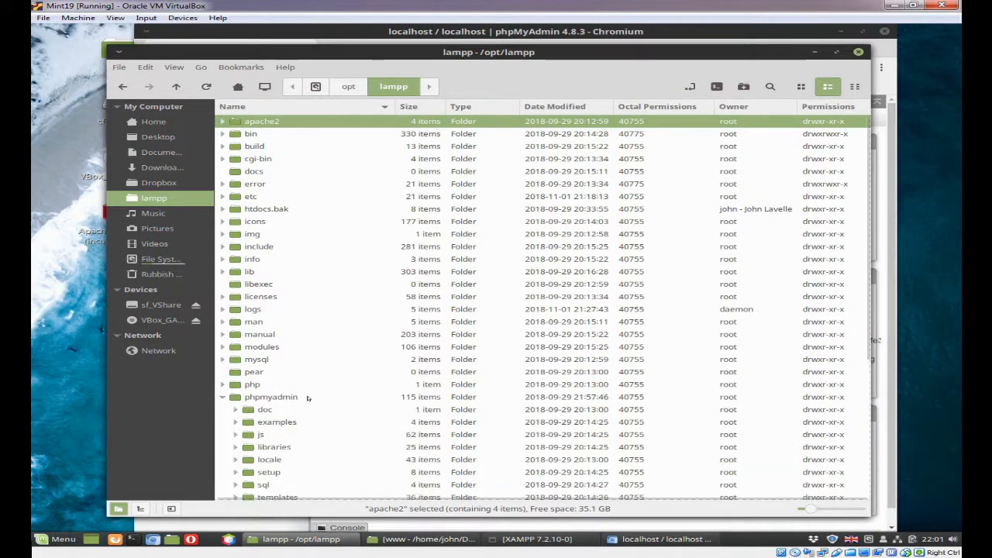
scroll(308, 398, down, 5)
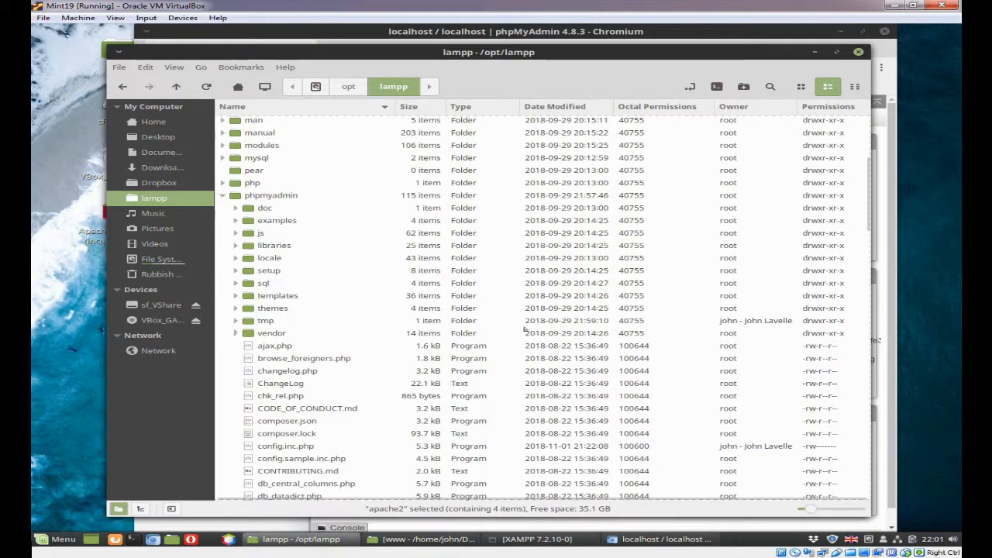